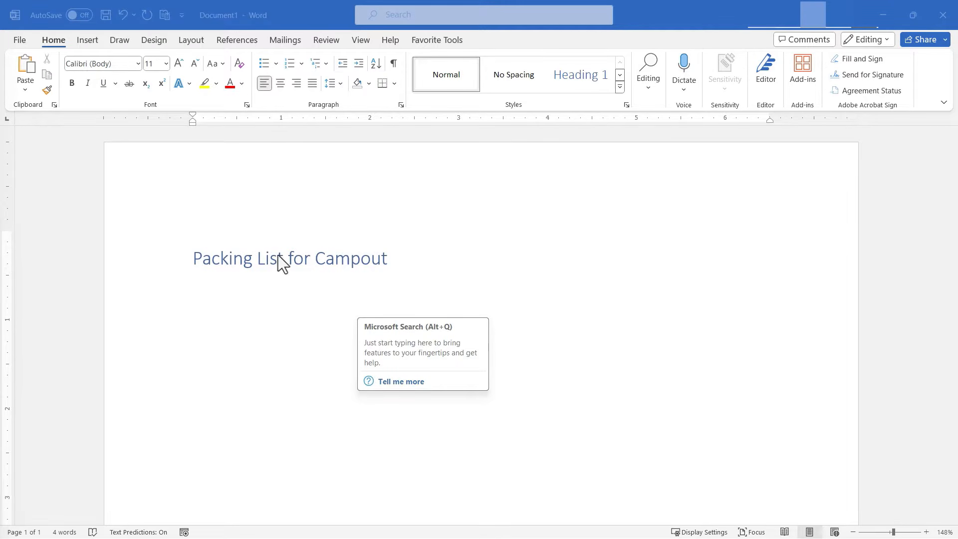
# Step: Start a numbered list below the heading with the first item "Tent"
pyautogui.click(222, 297)
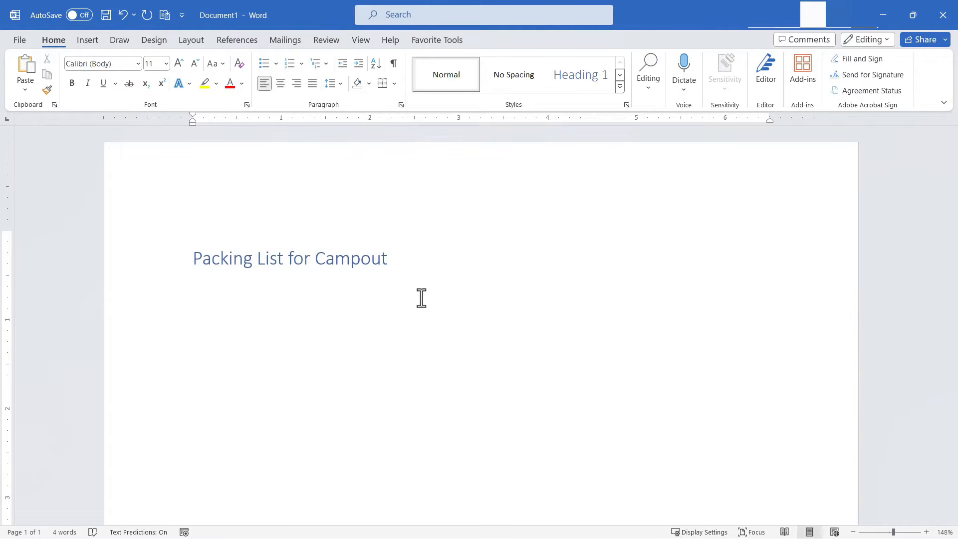
pyautogui.write('1.')
pyautogui.press('space')
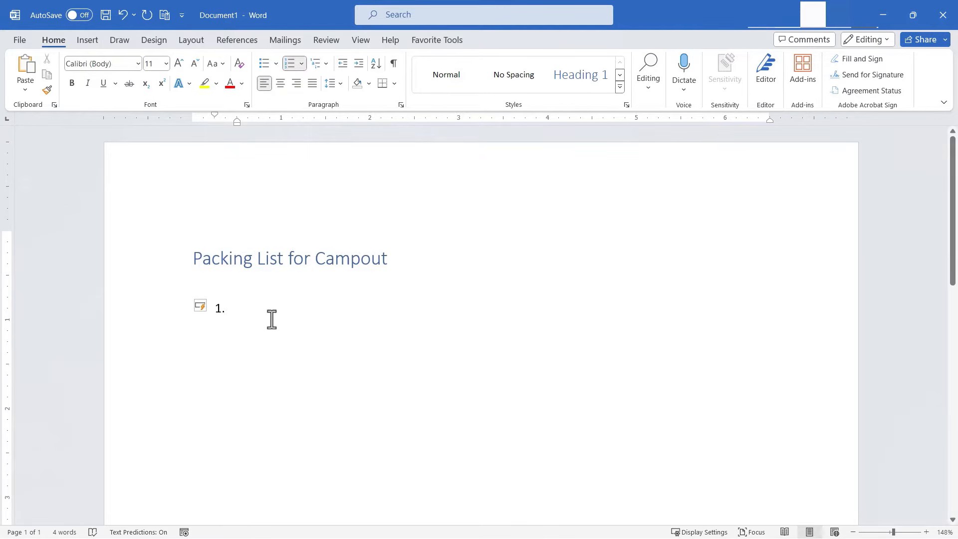
pyautogui.write('Tent')
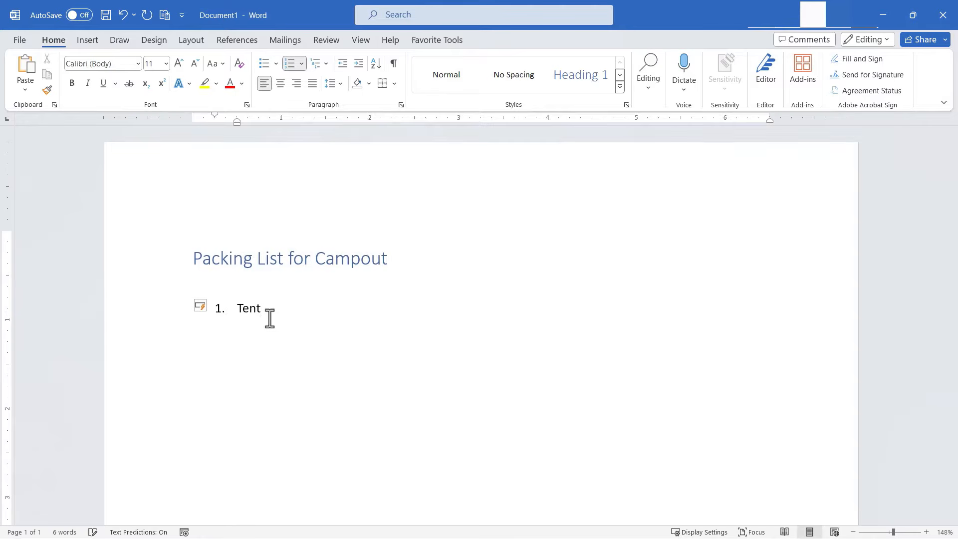
# Step: Add indented sub-items "Two-person or three-person tent" and "Brown or green" under Tent
pyautogui.press('Return')
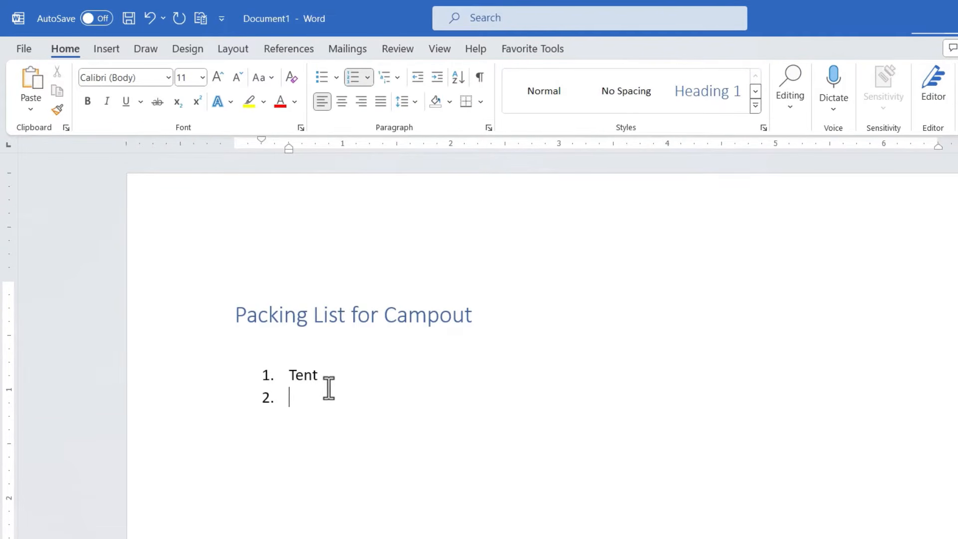
pyautogui.press('Tab')
pyautogui.write('Two-person or three-person')
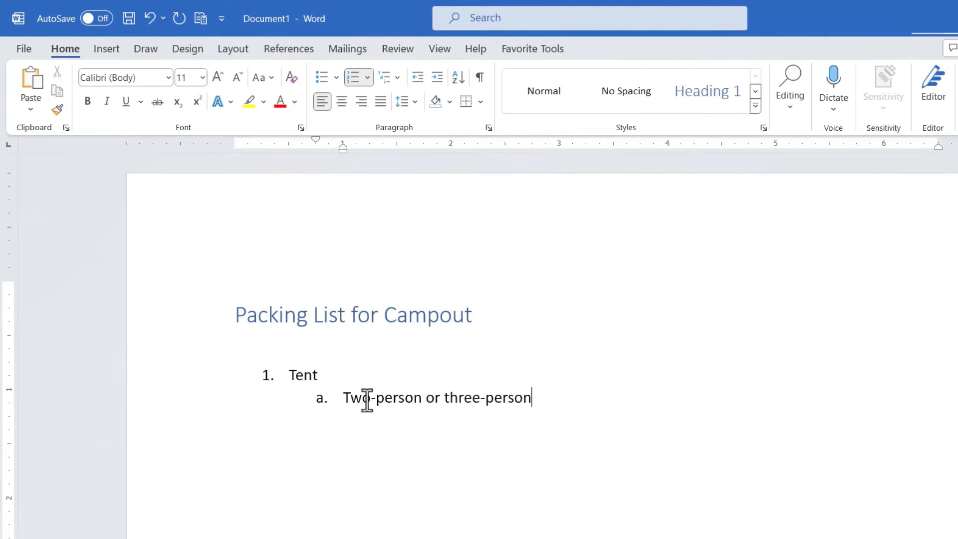
pyautogui.write(' tent')
pyautogui.press('Return')
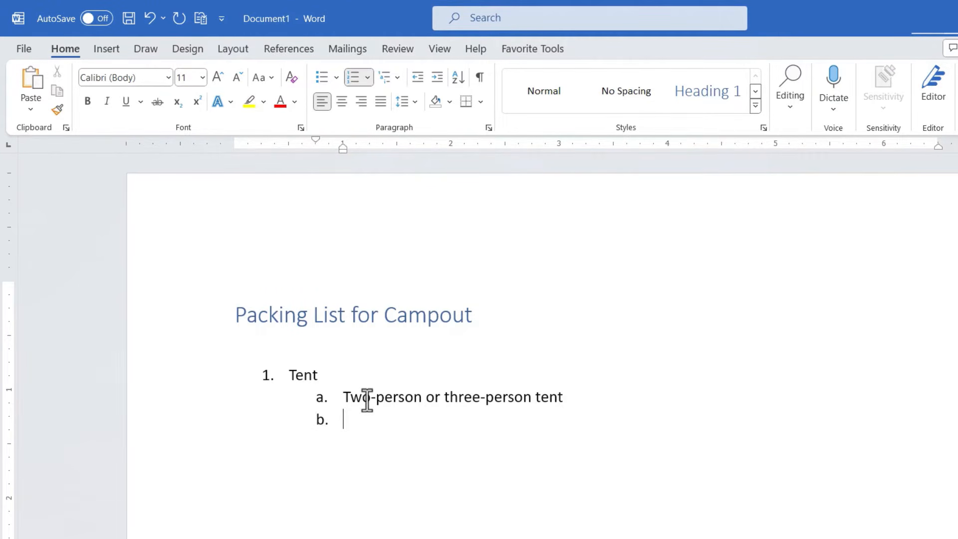
pyautogui.write('Brown or green')
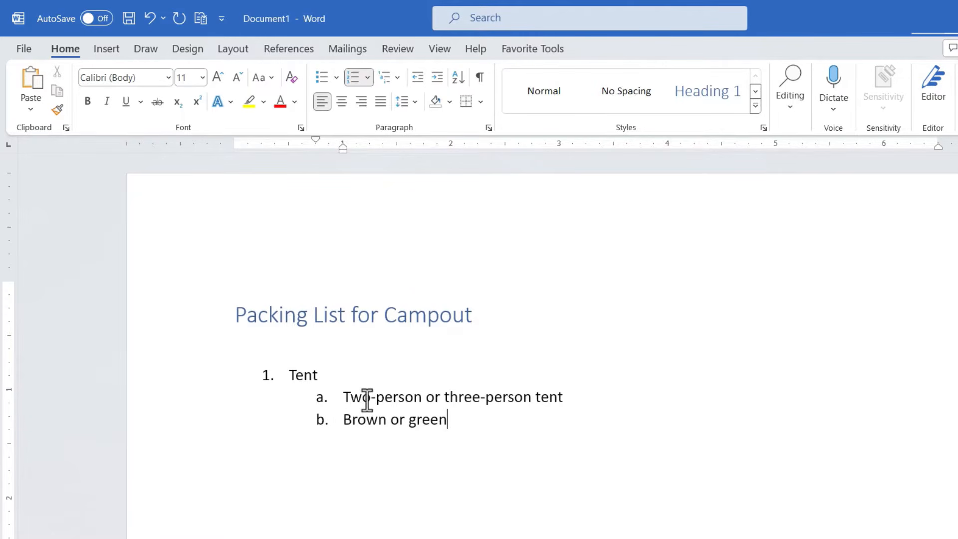
# Step: Add a third-level item "Not too dark" beneath "Brown or green"
pyautogui.press('Return')
pyautogui.press('Tab')
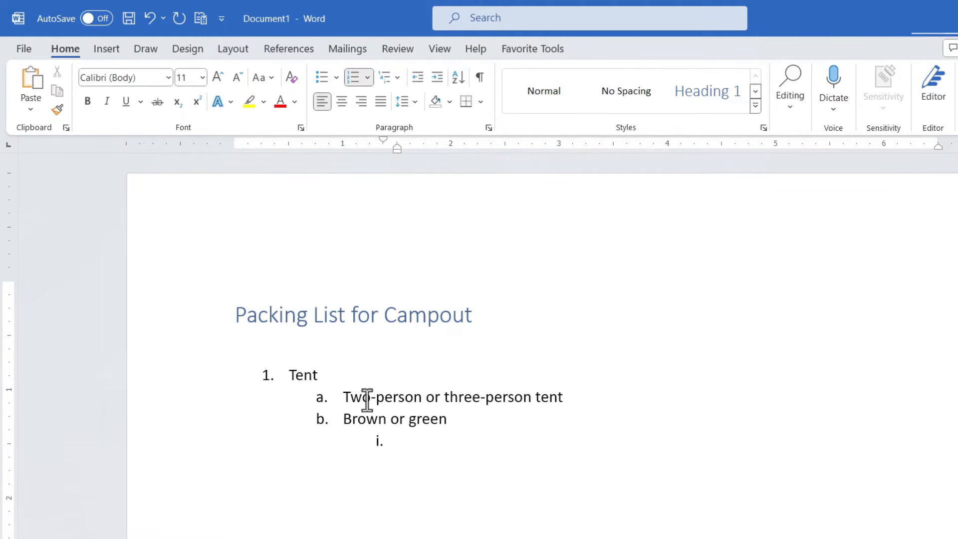
pyautogui.write('Not too dark')
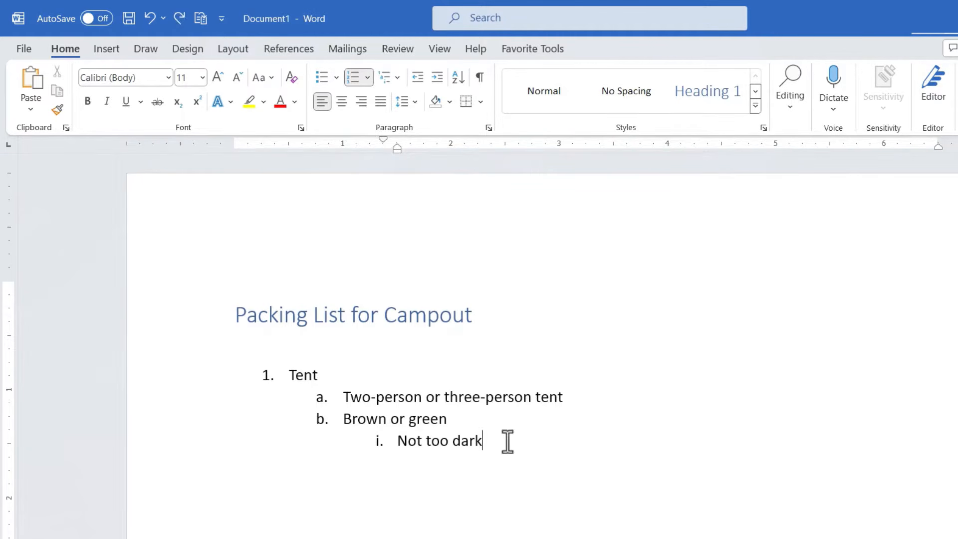
# Step: Add a second top-level item "Backpack" after the nested sub-items
pyautogui.press('Return')
pyautogui.write('asdfasdf')
pyautogui.press('BackSpace')
pyautogui.press('BackSpace')
pyautogui.press('BackSpace')
pyautogui.press('BackSpace')
pyautogui.press('BackSpace')
pyautogui.press('BackSpace')
pyautogui.press('BackSpace')
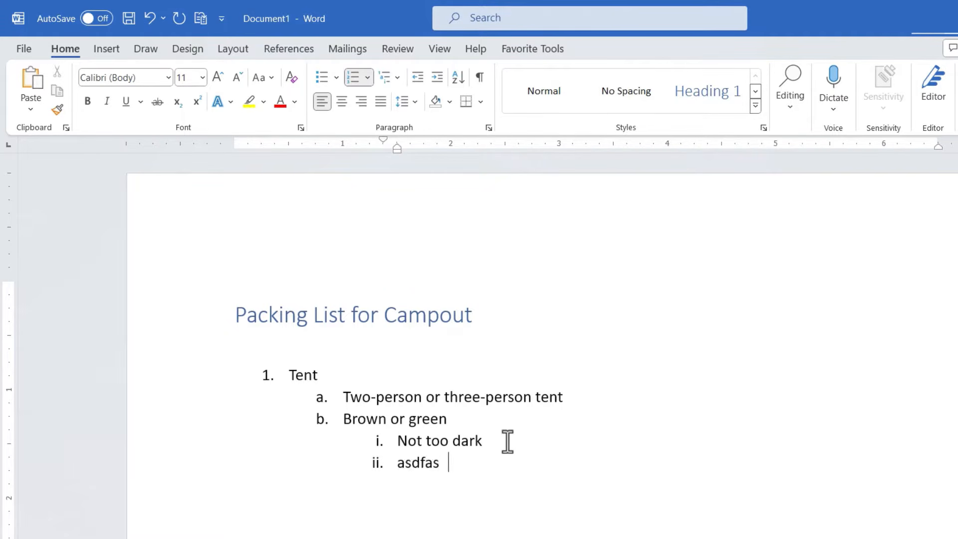
pyautogui.press('BackSpace')
pyautogui.hotkey('shift', 'Tab')
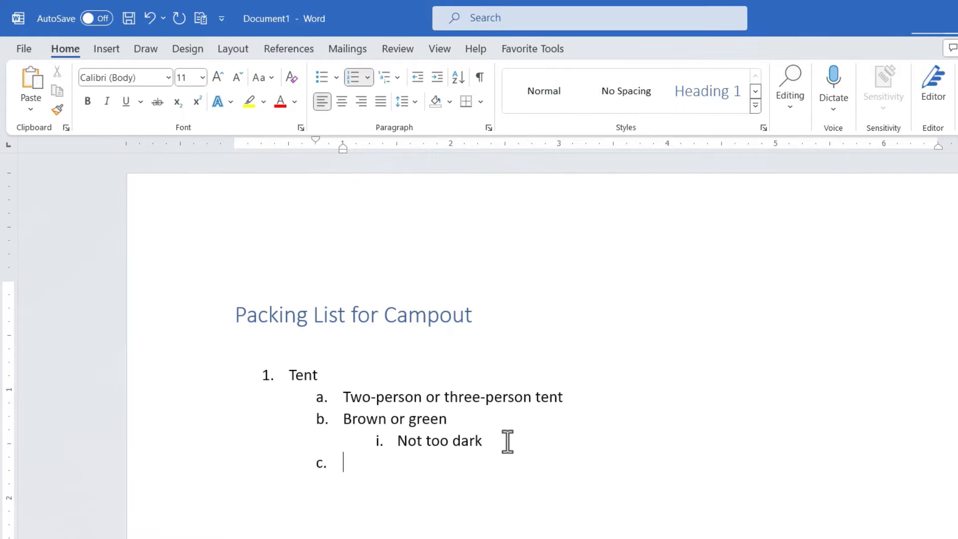
pyautogui.hotkey('shift', 'Tab')
pyautogui.write('Back')
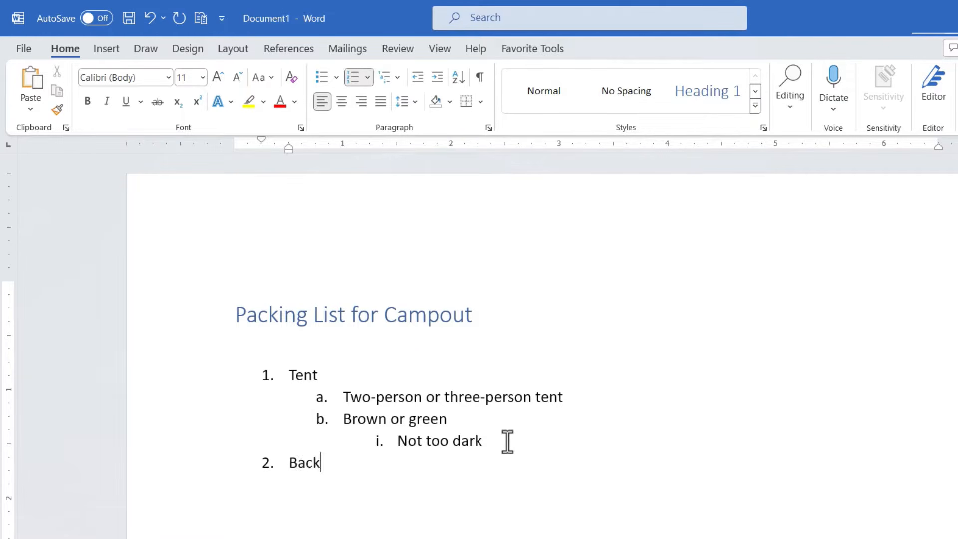
pyautogui.write('pack')
# Step: Try decreasing and increasing the indent level of the "Not too dark" item
pyautogui.moveTo(492, 442); pyautogui.dragTo(377, 444)
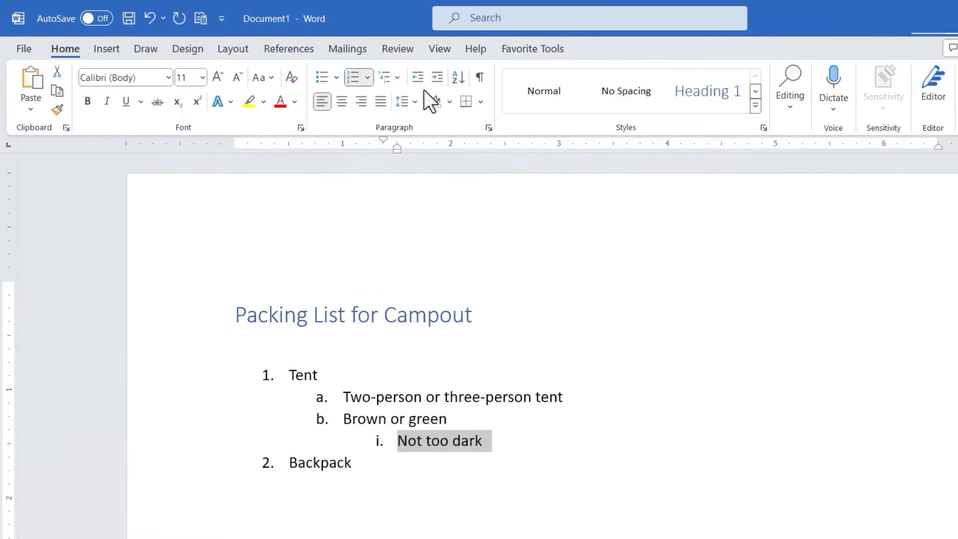
pyautogui.click(418, 78)
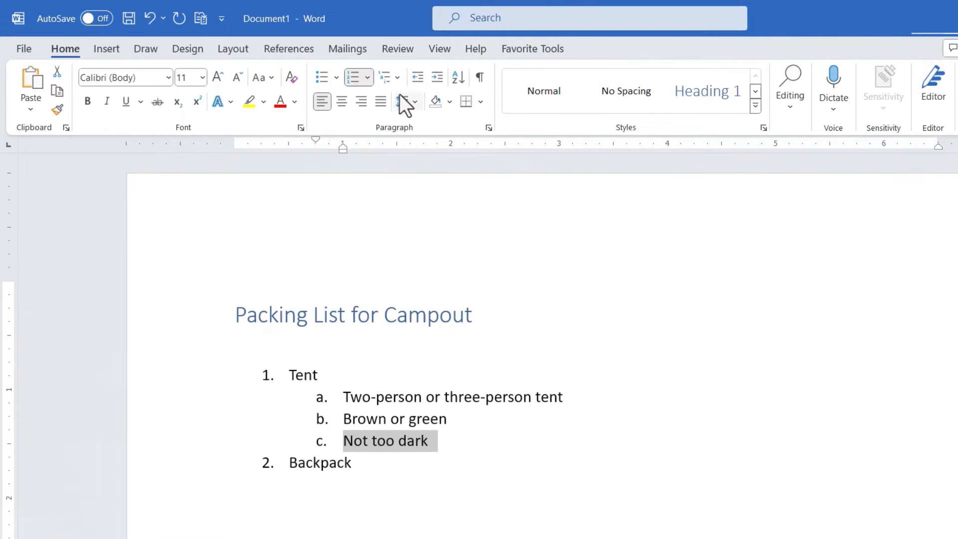
pyautogui.click(418, 78)
pyautogui.click(439, 82)
pyautogui.click(438, 83)
pyautogui.click(438, 83)
pyautogui.click(417, 81)
pyautogui.click(436, 84)
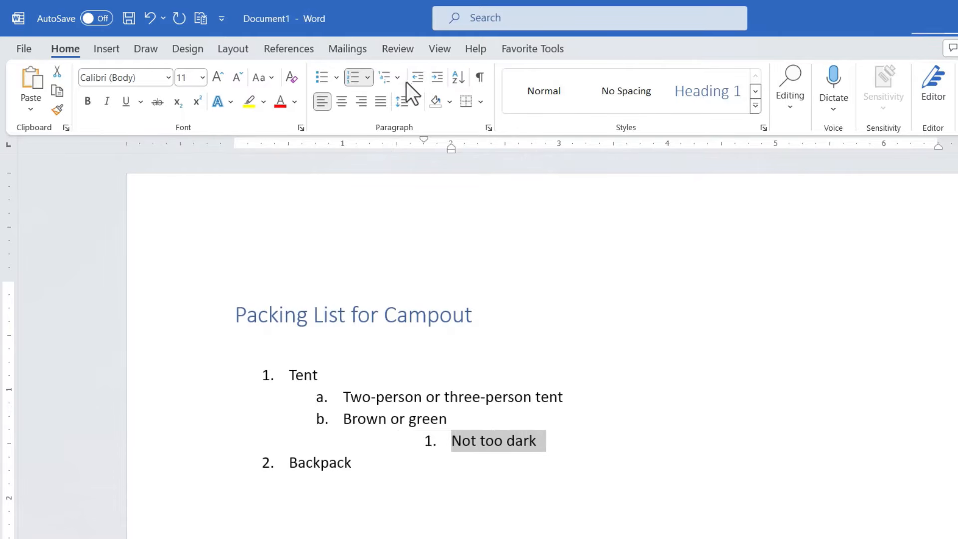
pyautogui.click(415, 80)
pyautogui.click(416, 80)
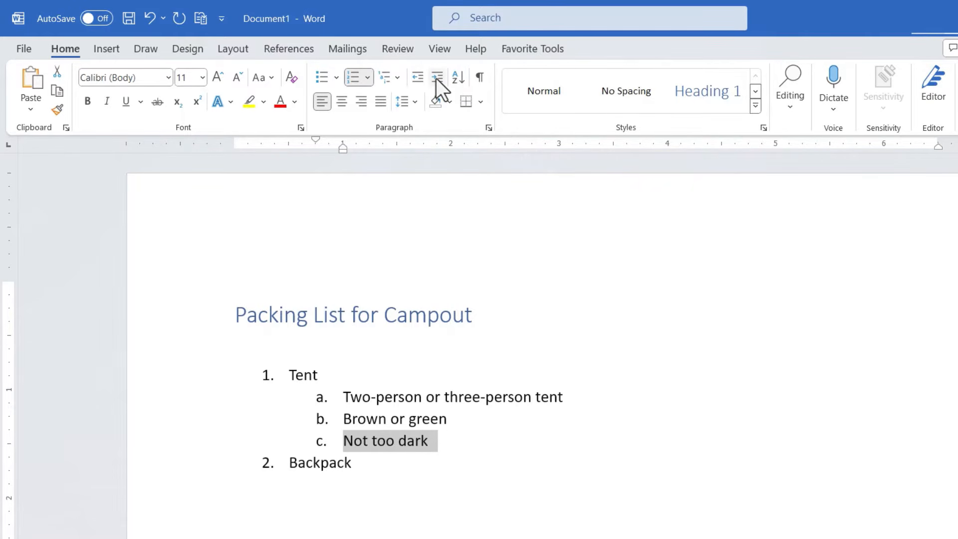
pyautogui.click(436, 79)
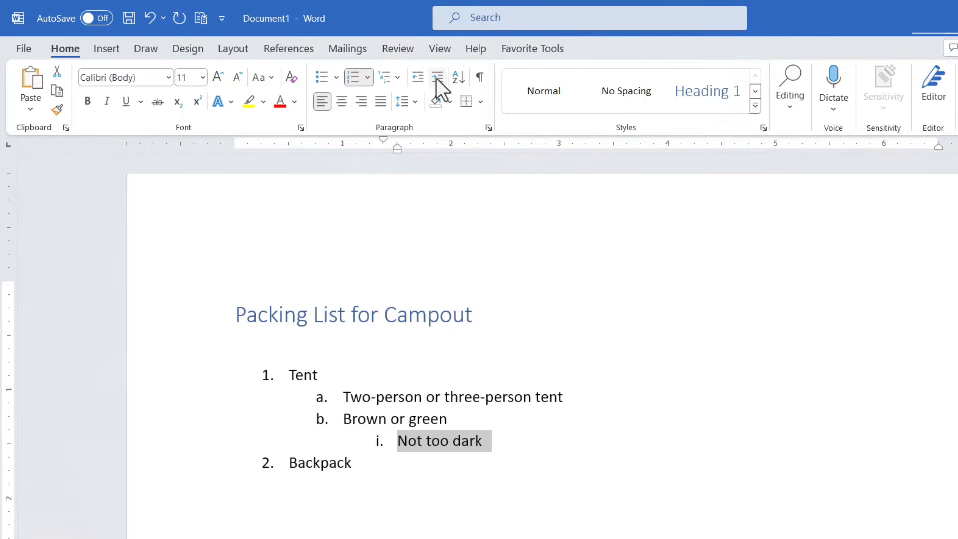
pyautogui.moveTo(492, 443); pyautogui.dragTo(375, 443)
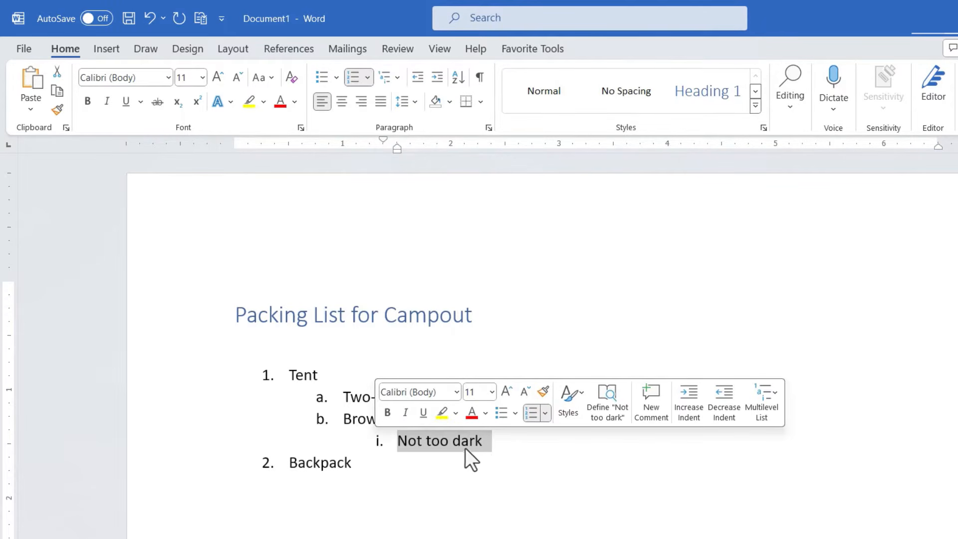
pyautogui.click(481, 452)
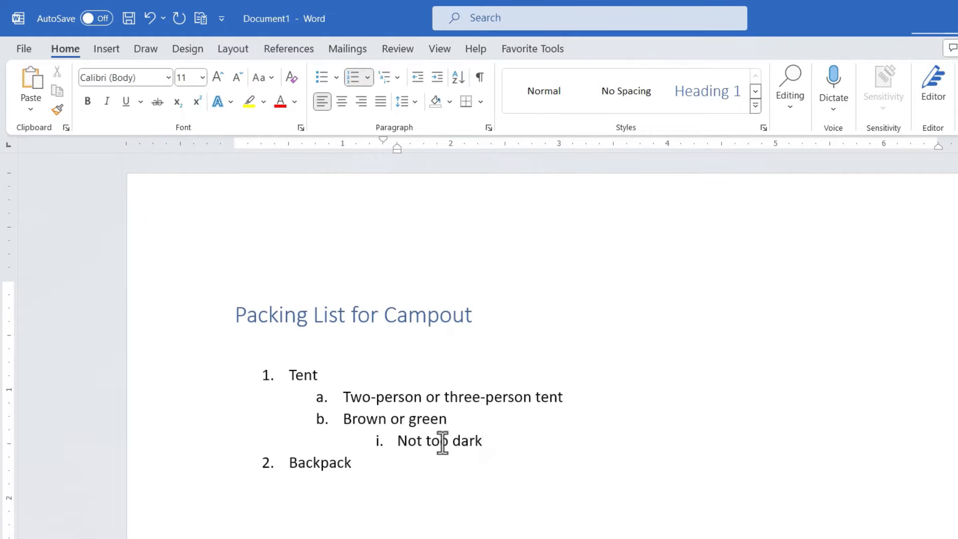
pyautogui.click(440, 442)
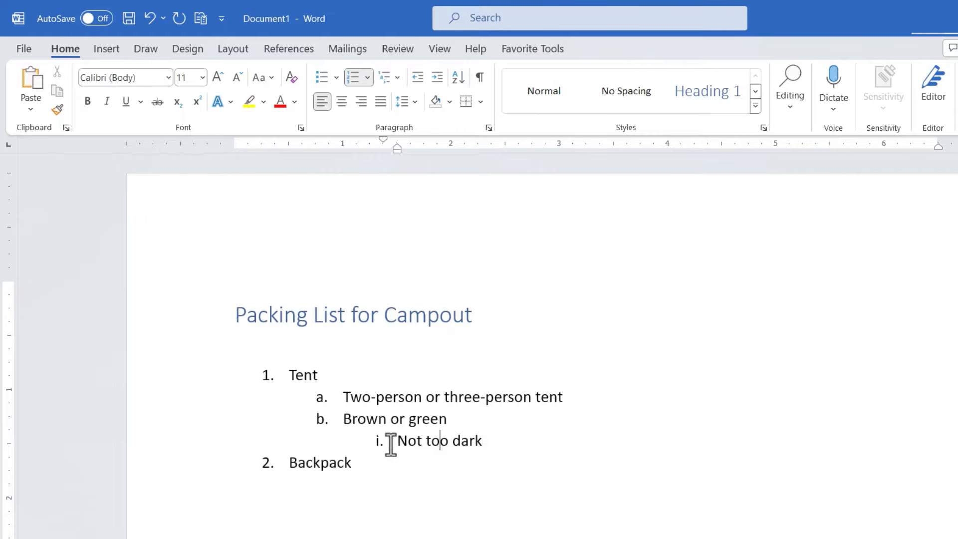
pyautogui.click(417, 79)
pyautogui.click(417, 79)
pyautogui.click(439, 78)
pyautogui.click(439, 78)
pyautogui.click(416, 77)
pyautogui.click(437, 79)
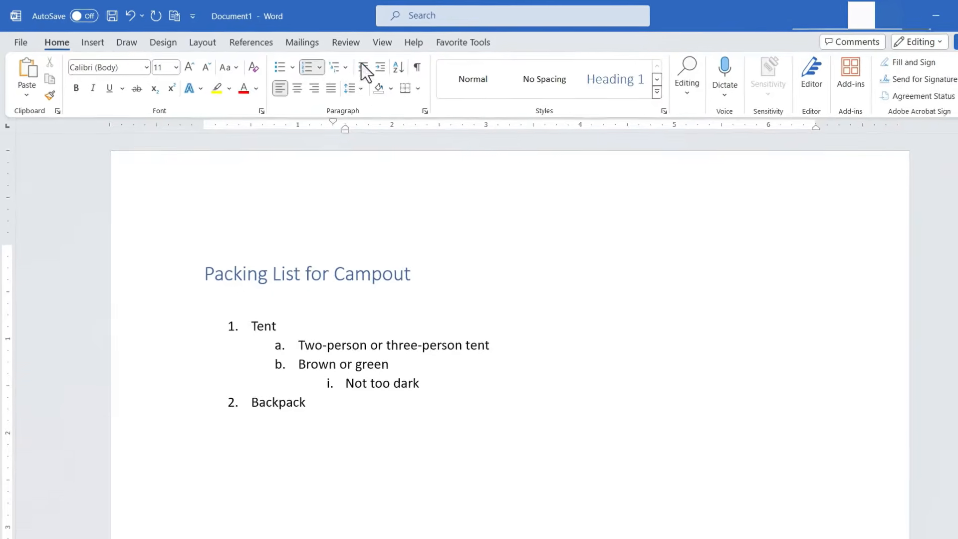
# Step: Switch to the Animal Kingdom document and look over its nested list of phyla
pyautogui.moveTo(361, 16); pyautogui.dragTo(474, 76)
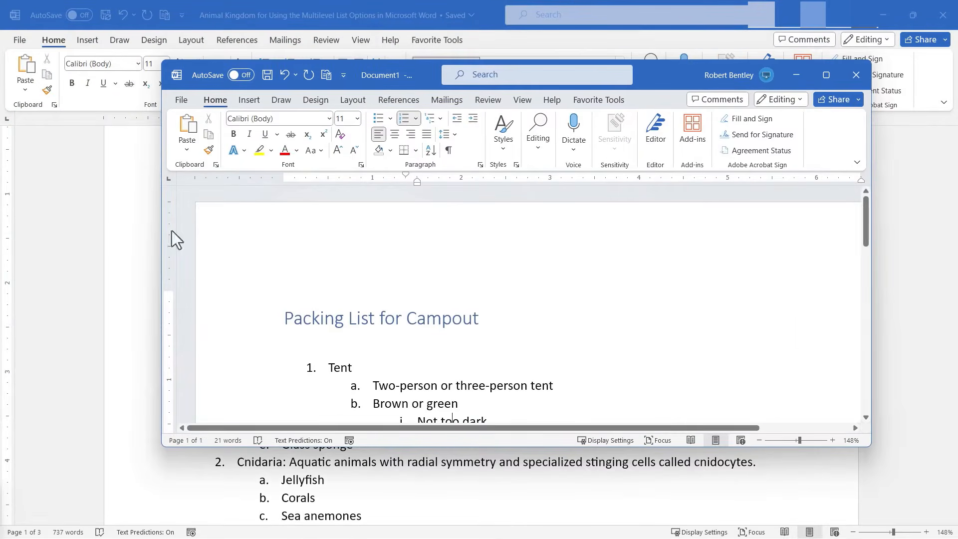
pyautogui.click(104, 250)
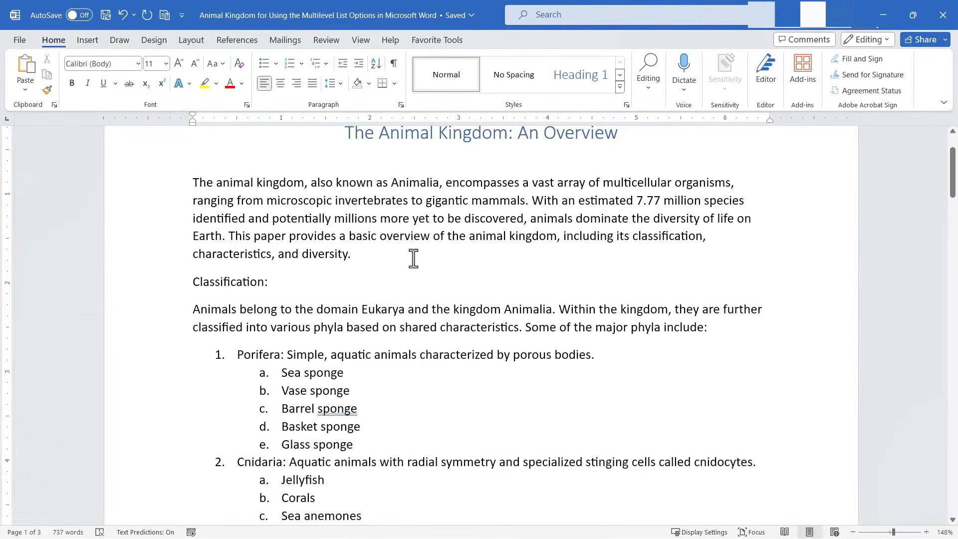
pyautogui.scroll(1, 474, 222)
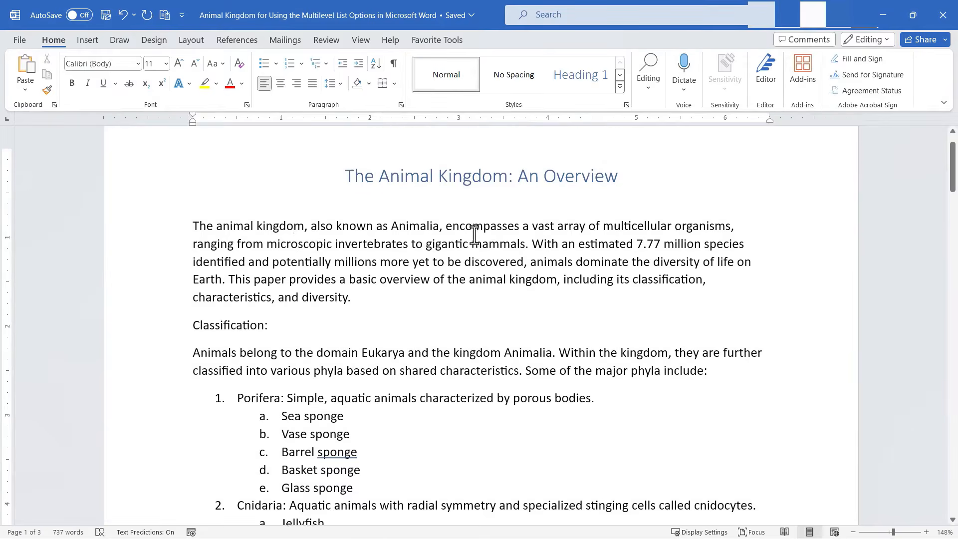
pyautogui.scroll(-4, 444, 278)
pyautogui.scroll(-9, 445, 283)
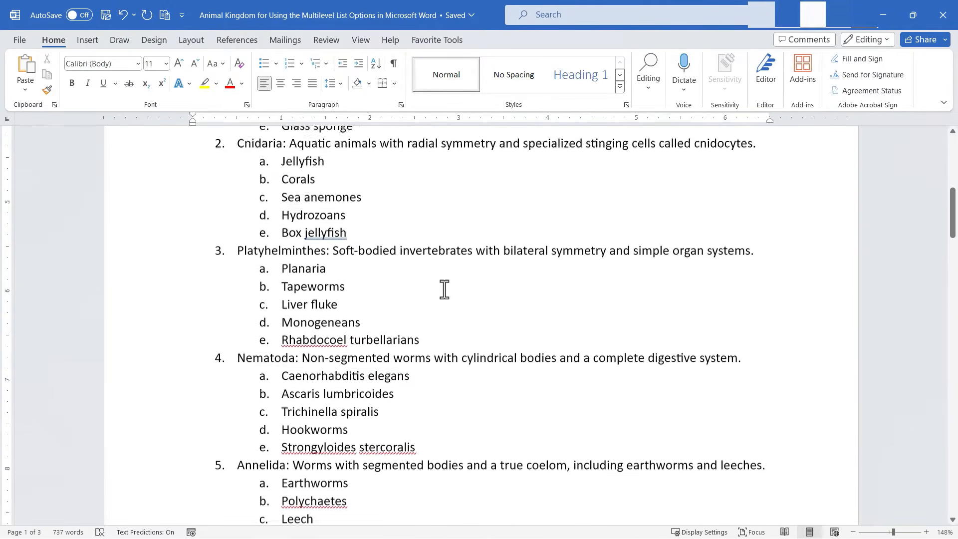
pyautogui.scroll(9, 444, 292)
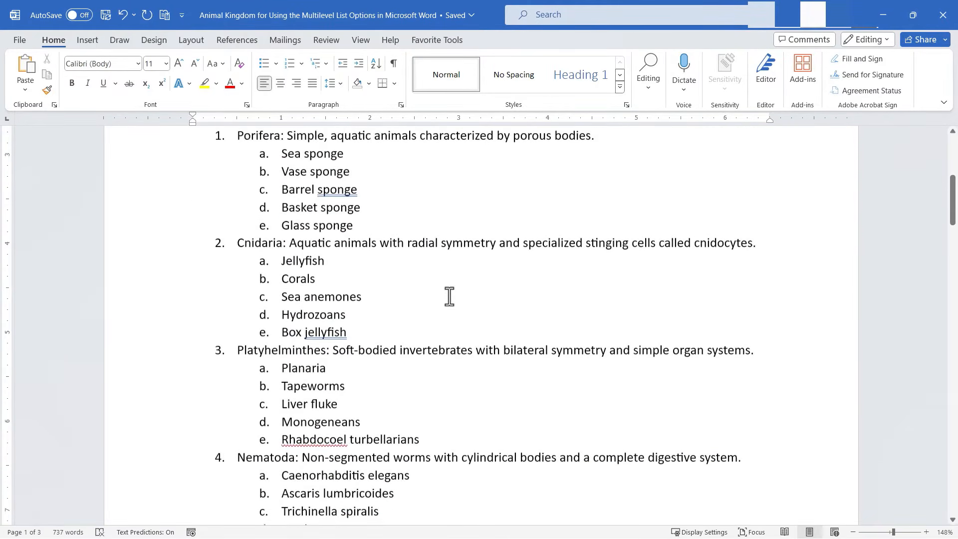
pyautogui.scroll(-2, 387, 374)
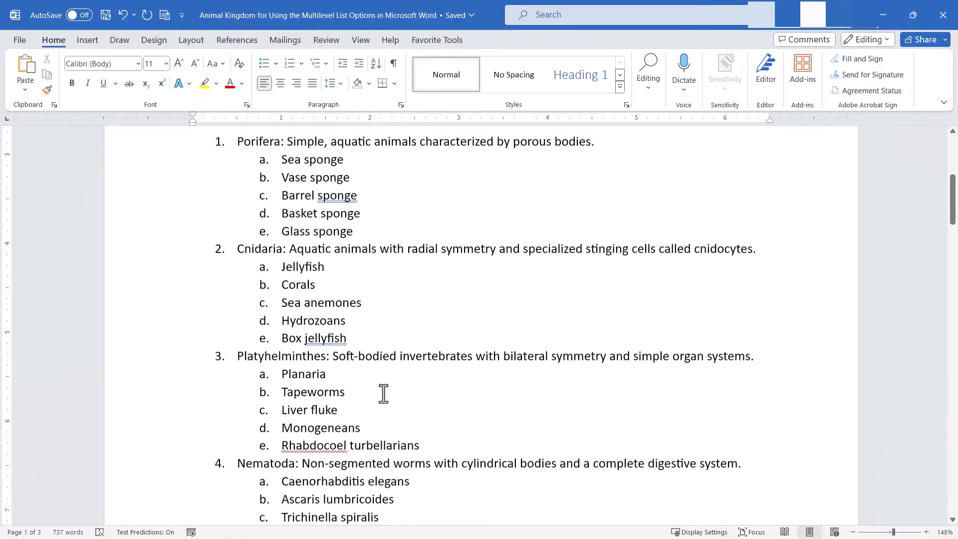
pyautogui.scroll(3, 383, 394)
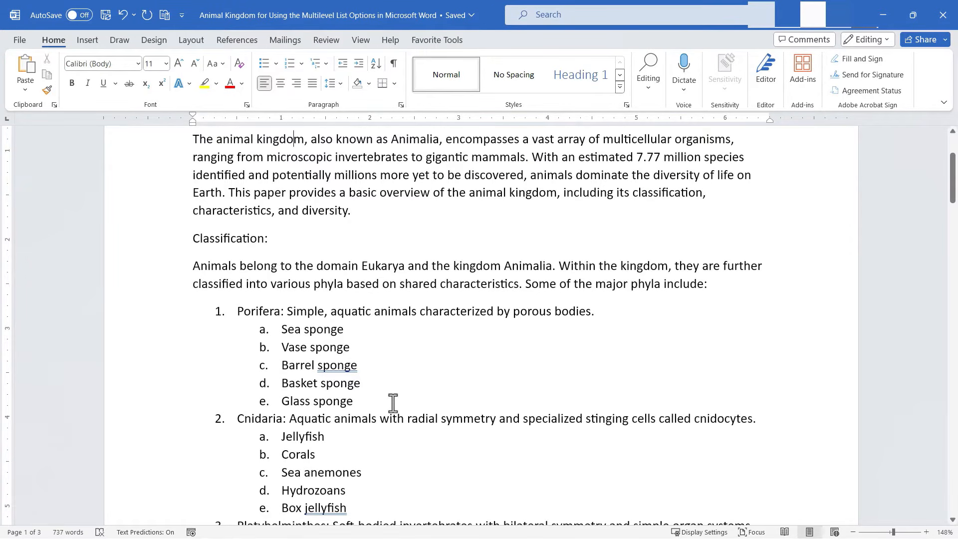
# Step: Select the phyla list and apply the 1) a) i) multilevel list style from the library
pyautogui.moveTo(236, 311); pyautogui.dragTo(381, 364)
pyautogui.scroll(15, 434, 349)
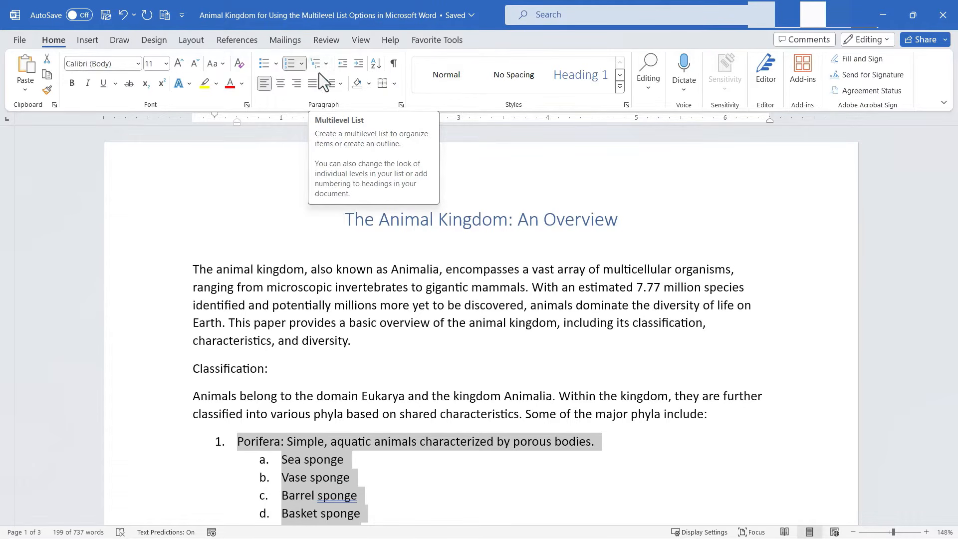
pyautogui.scroll(-3, 403, 248)
pyautogui.scroll(-1, 407, 251)
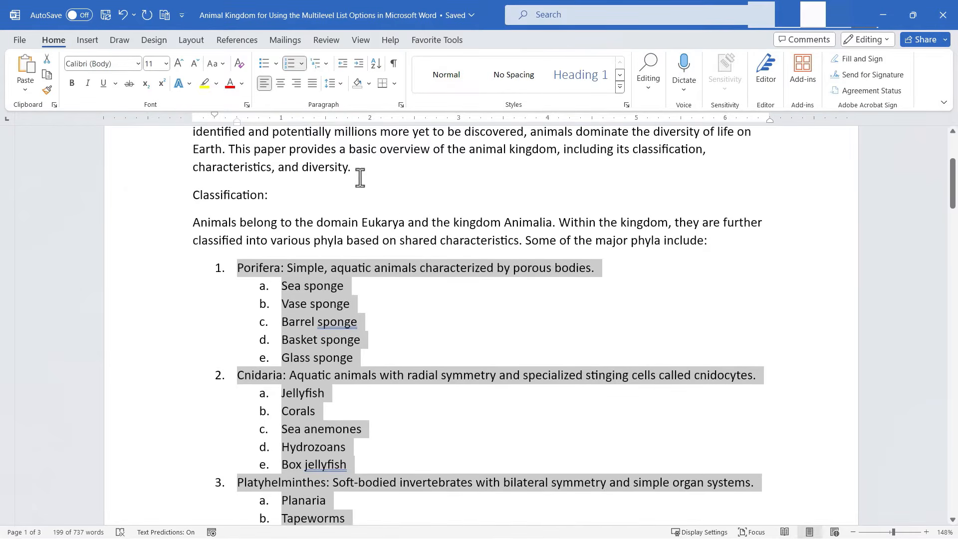
pyautogui.click(322, 63)
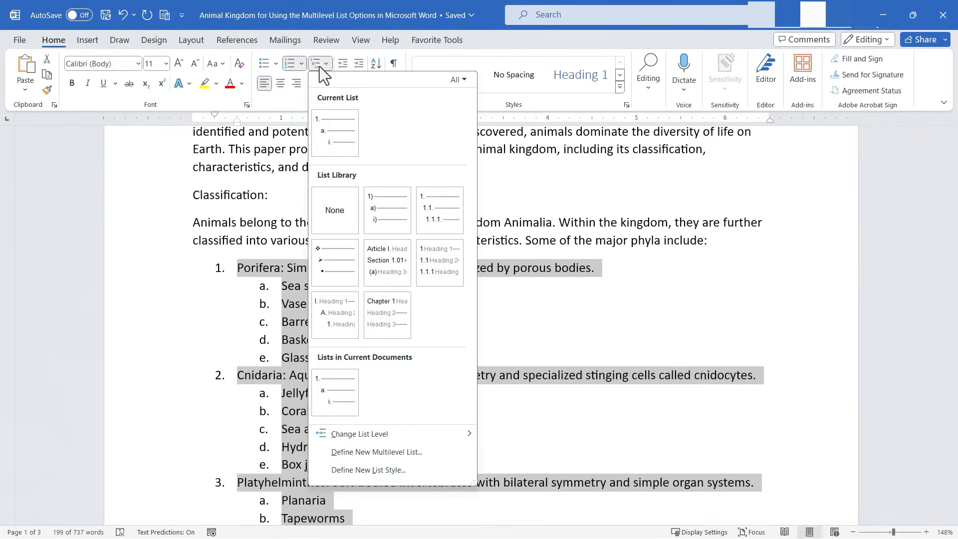
pyautogui.moveTo(350, 130)
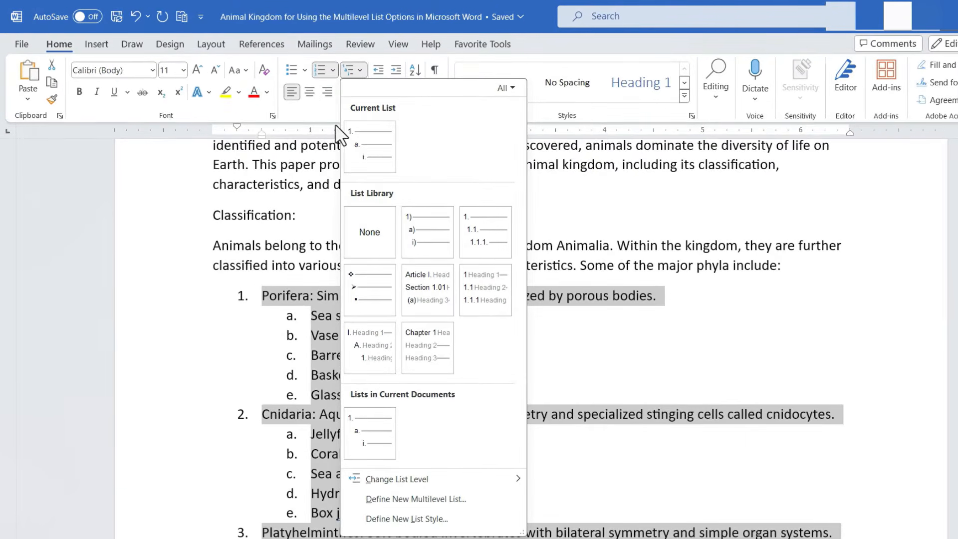
pyautogui.moveTo(349, 123)
pyautogui.moveTo(423, 212)
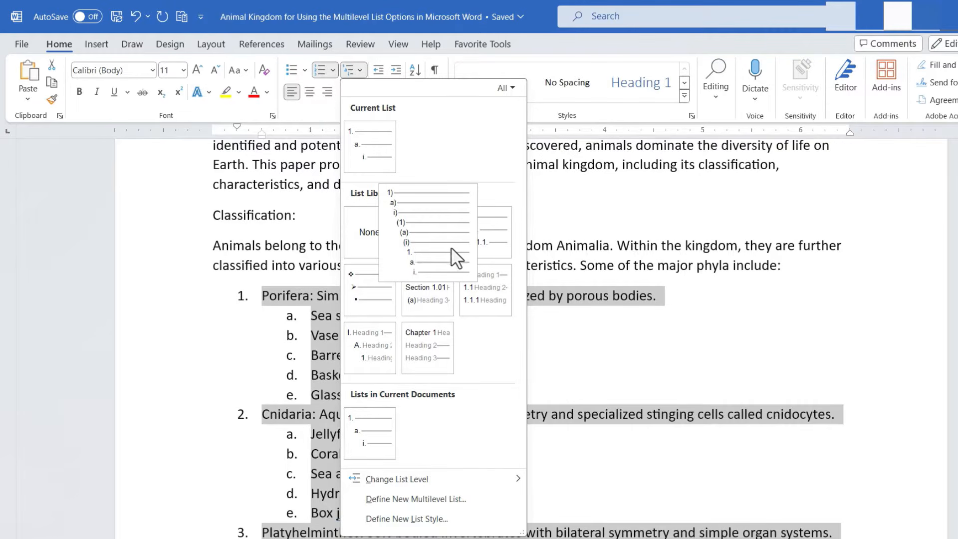
pyautogui.click(427, 231)
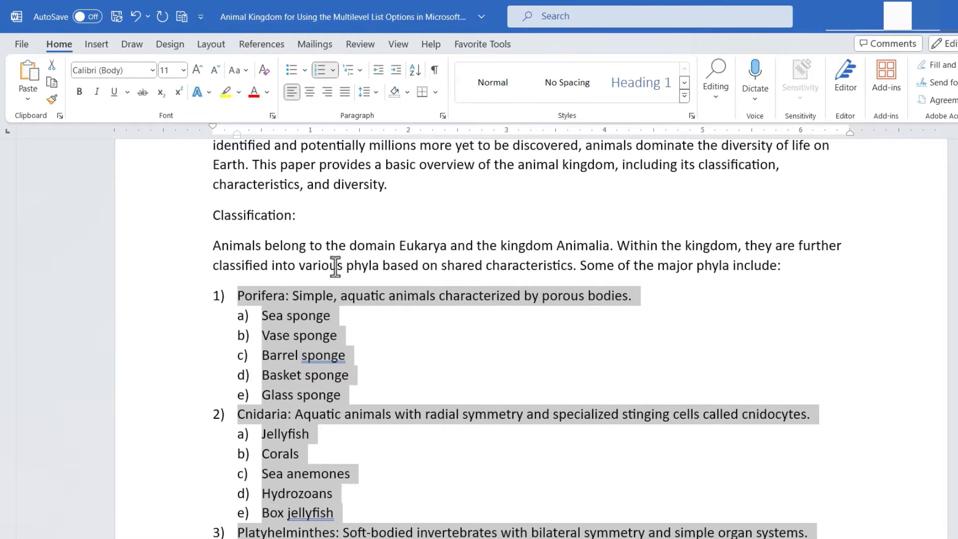
# Step: Apply the 1. 1.1. 1.1.1. multilevel list style from the library to the selected phyla list
pyautogui.click(360, 70)
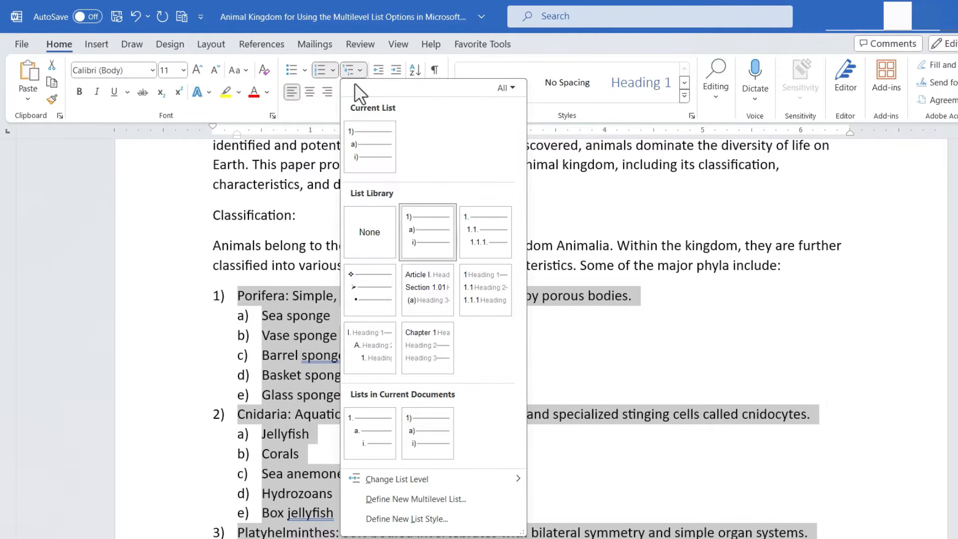
pyautogui.moveTo(418, 223)
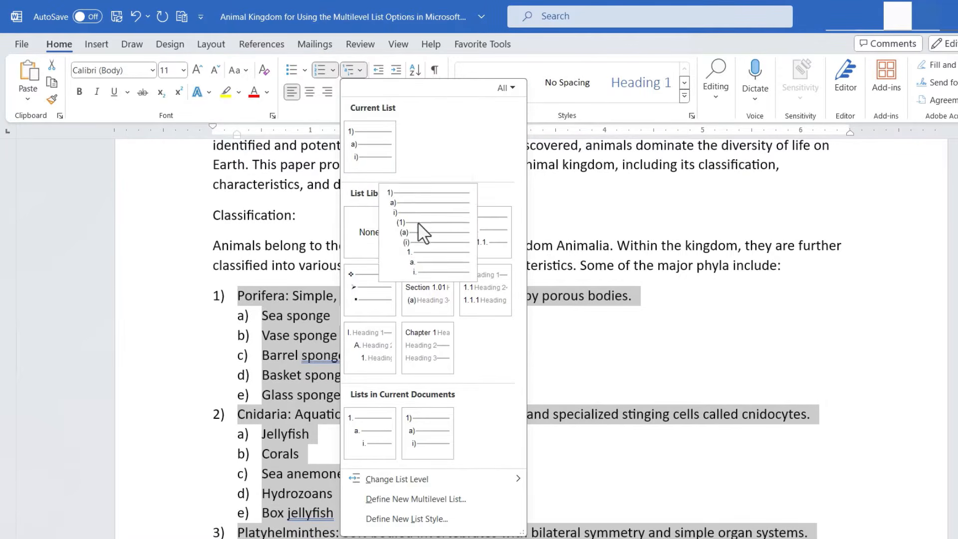
pyautogui.click(477, 227)
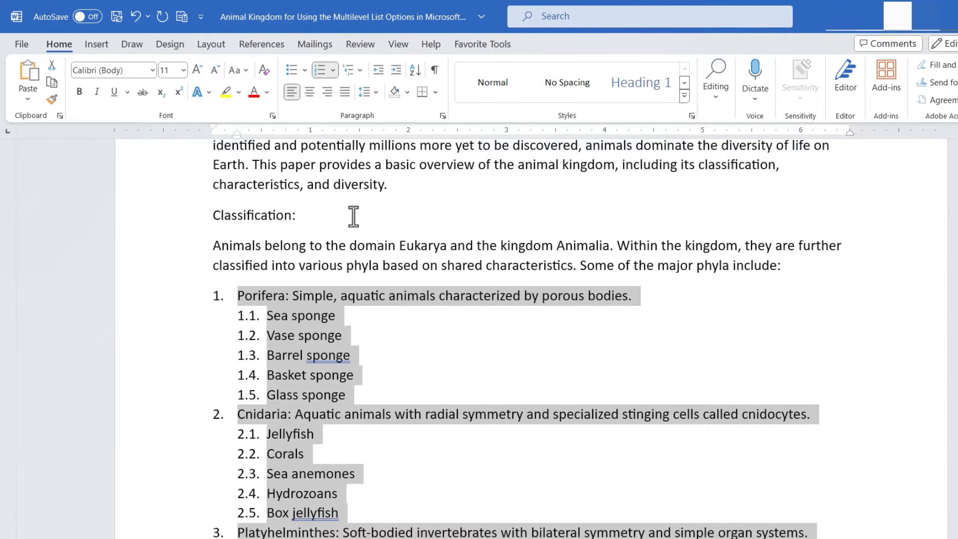
# Step: Apply the diamond and arrow bullet multilevel style from the library to the list
pyautogui.click(360, 71)
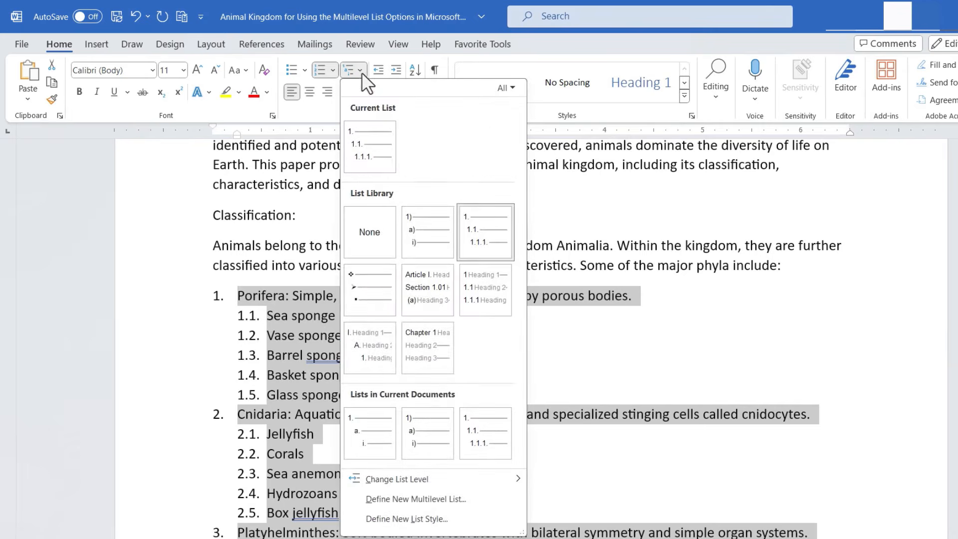
pyautogui.click(372, 286)
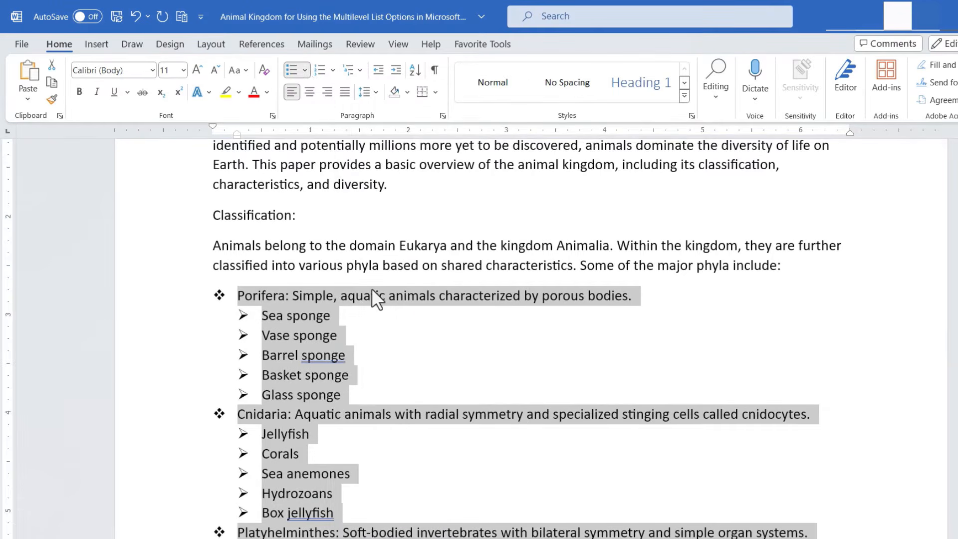
# Step: Apply the 1. a. i. list style from the lists in current documents to the phyla list
pyautogui.click(358, 71)
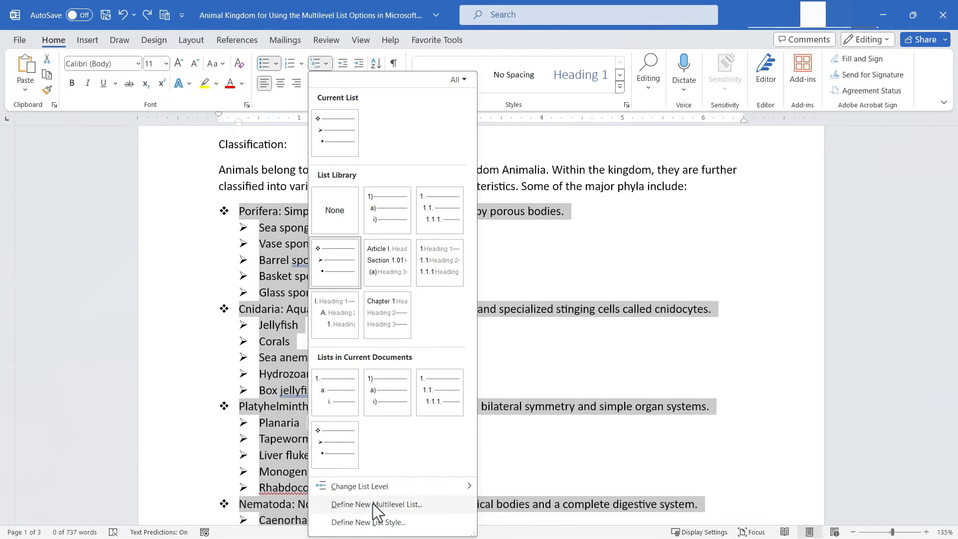
pyautogui.moveTo(404, 494)
pyautogui.click(329, 64)
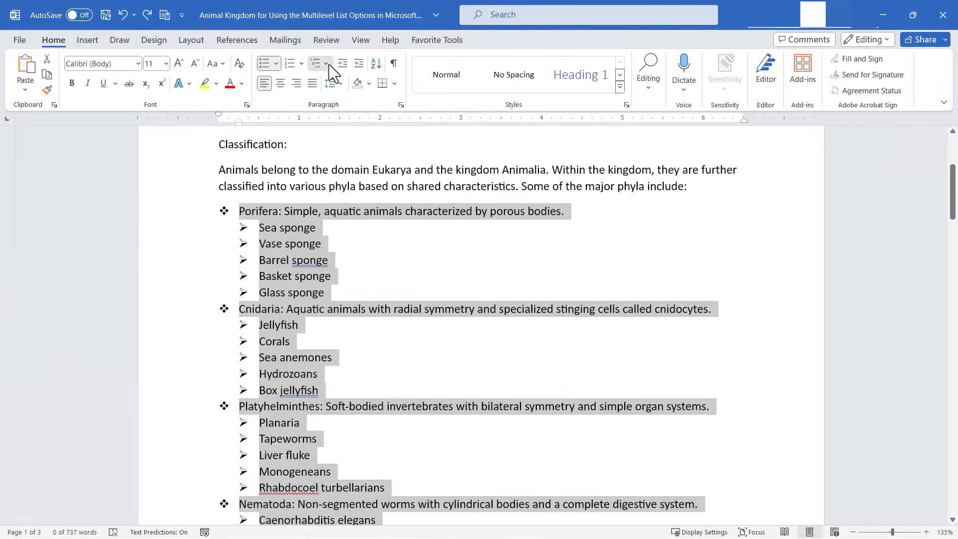
pyautogui.click(328, 64)
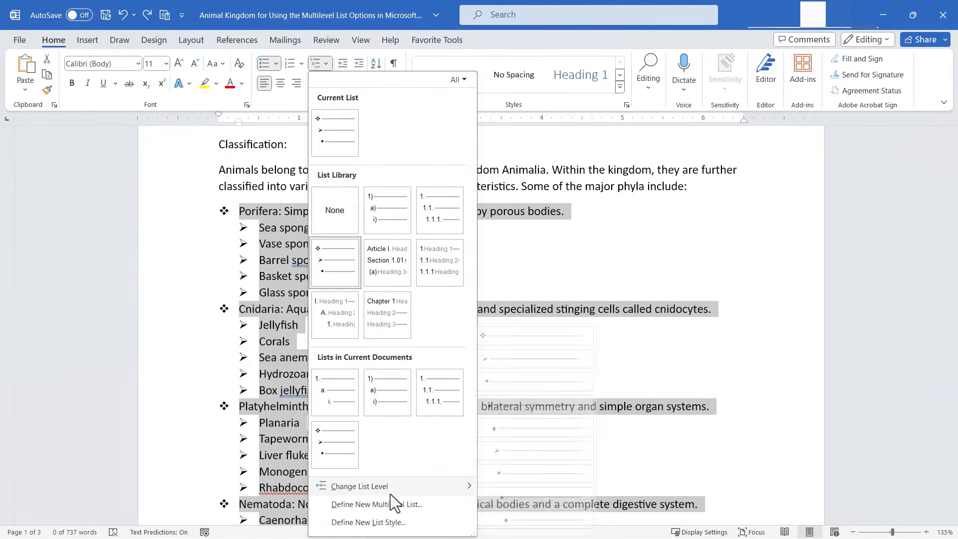
pyautogui.moveTo(367, 492)
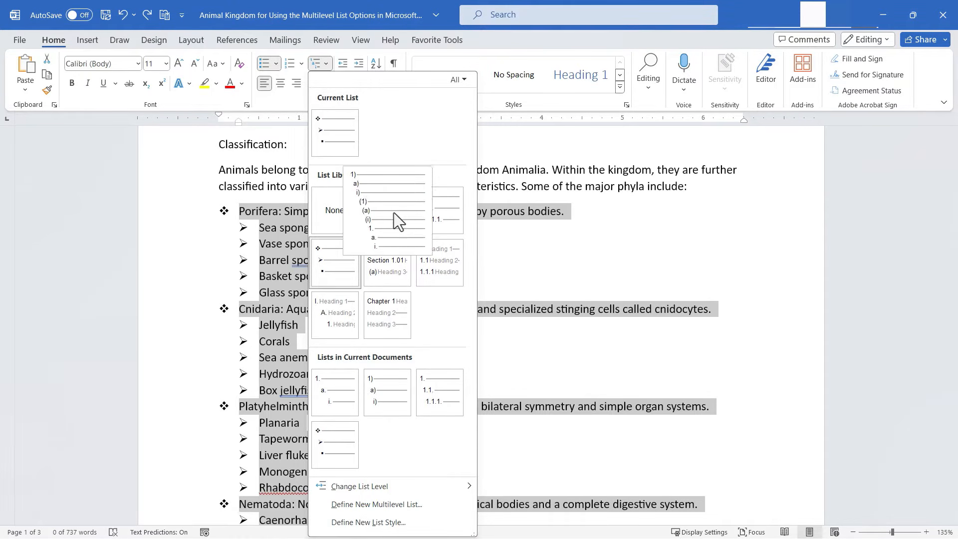
pyautogui.click(330, 393)
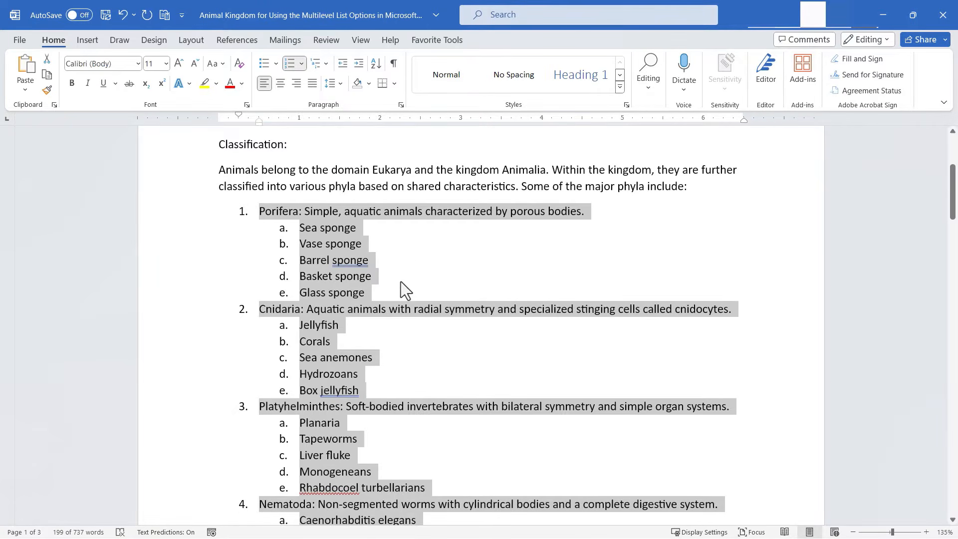
# Step: Select the Cnidaria sub-items and change them to list level 3
pyautogui.click(673, 214)
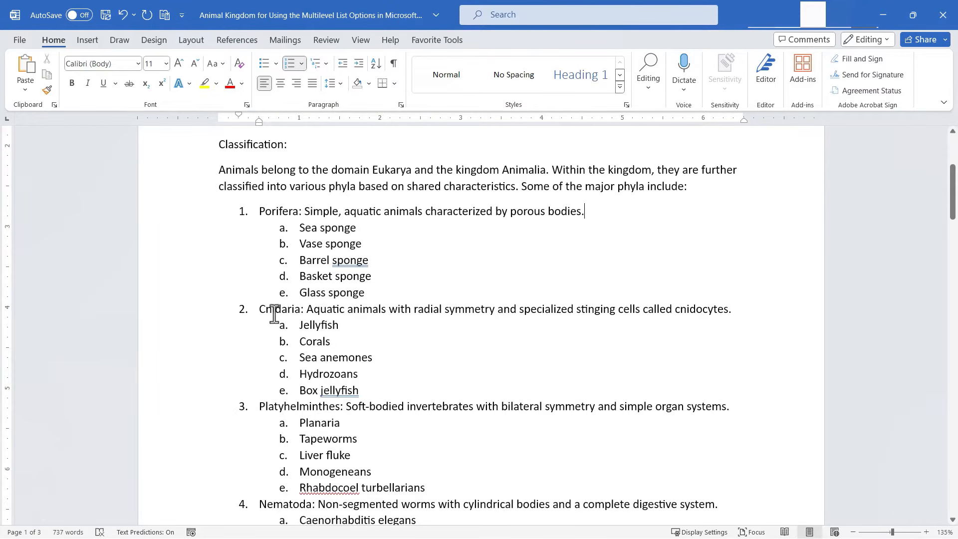
pyautogui.moveTo(383, 395); pyautogui.dragTo(330, 329)
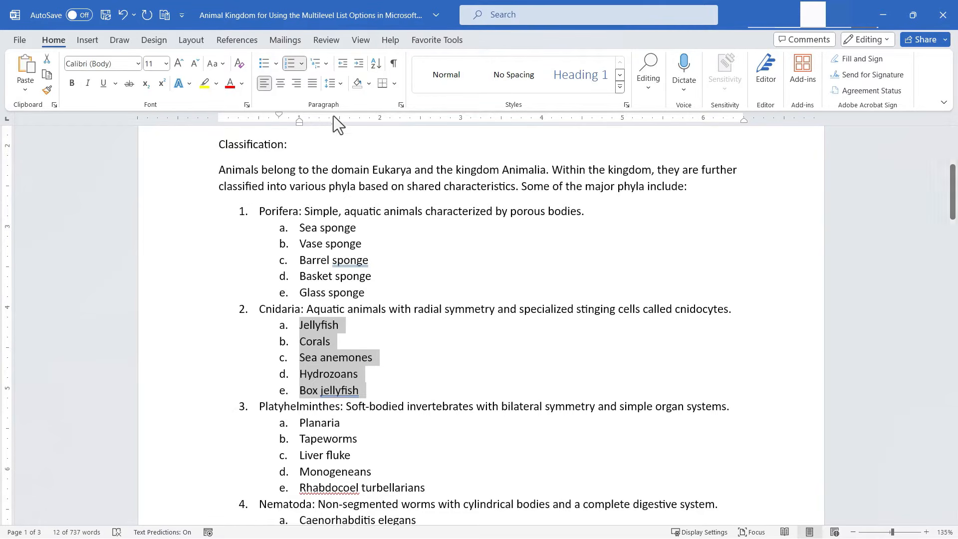
pyautogui.click(326, 64)
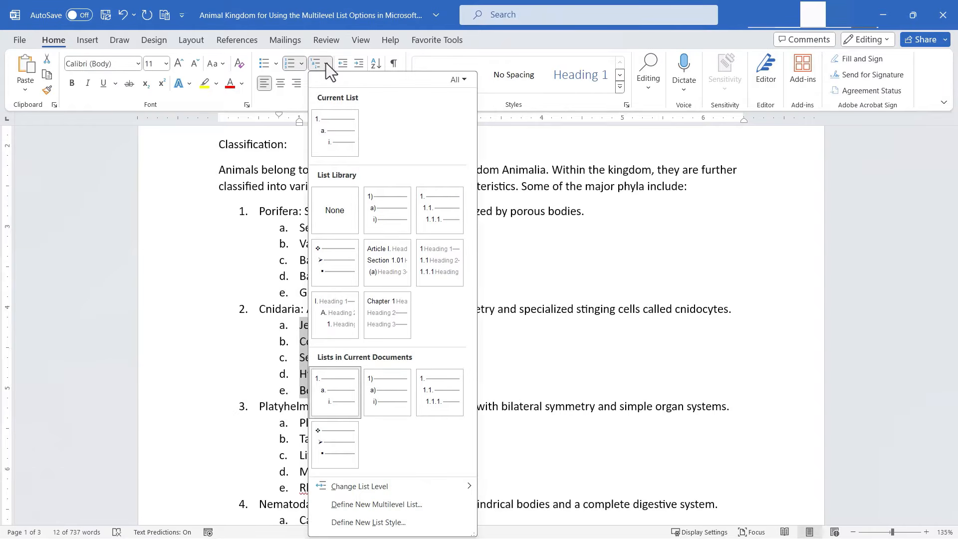
pyautogui.moveTo(394, 486)
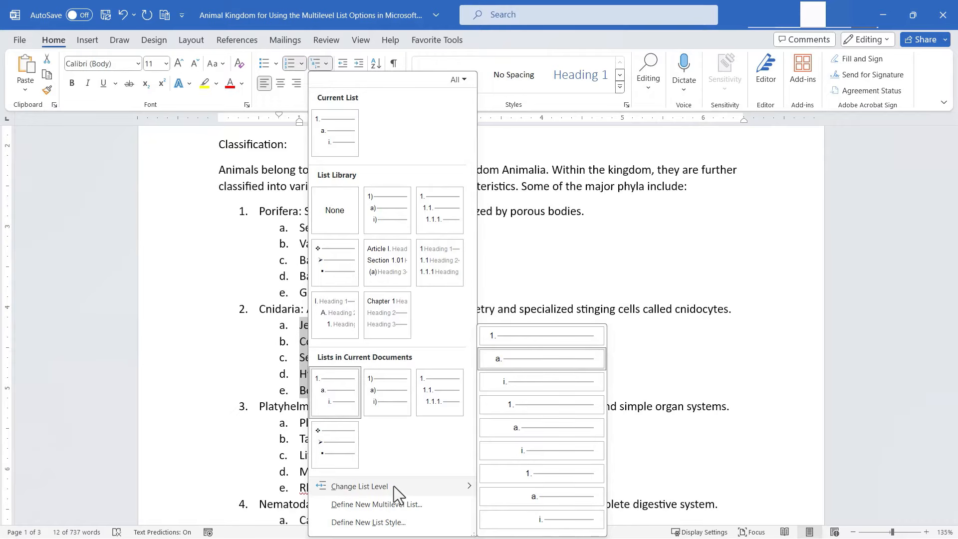
pyautogui.click(238, 381)
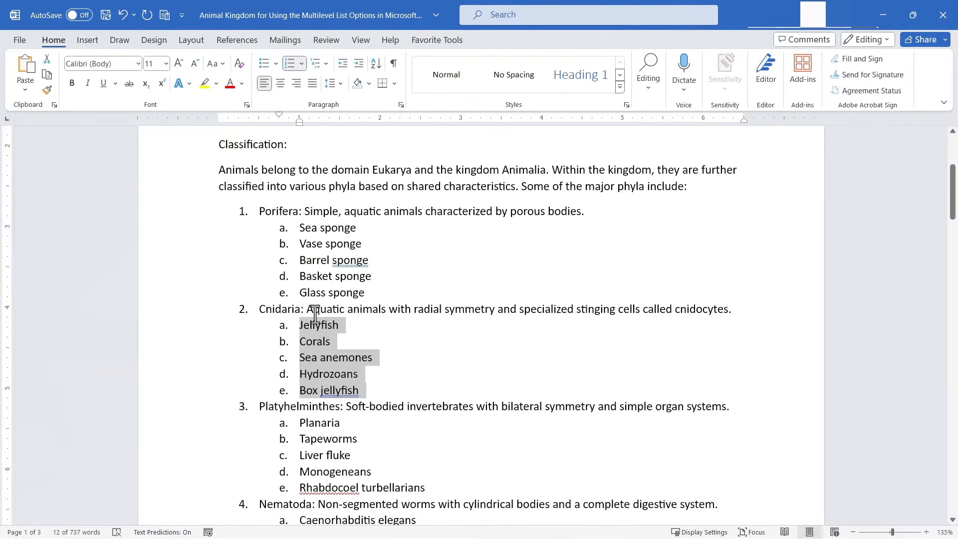
pyautogui.click(326, 63)
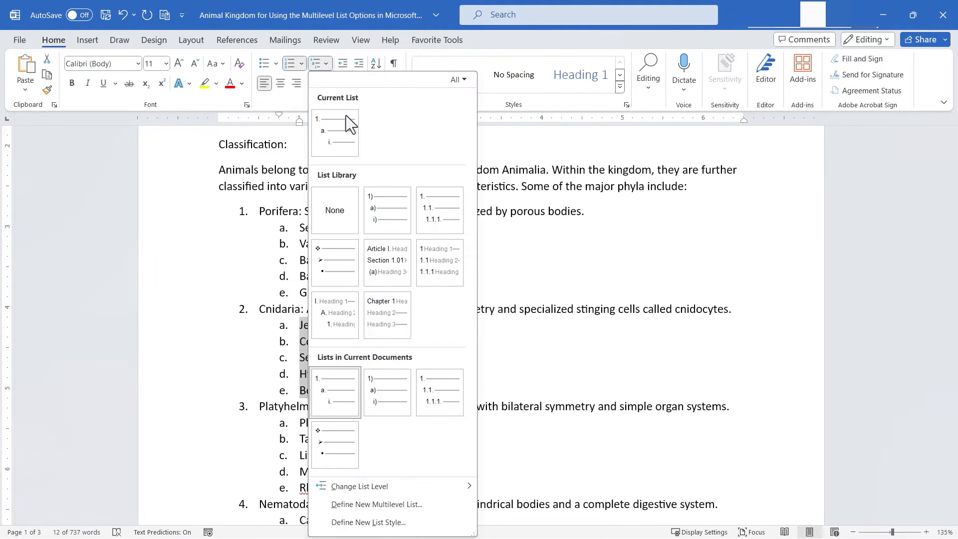
pyautogui.moveTo(400, 483)
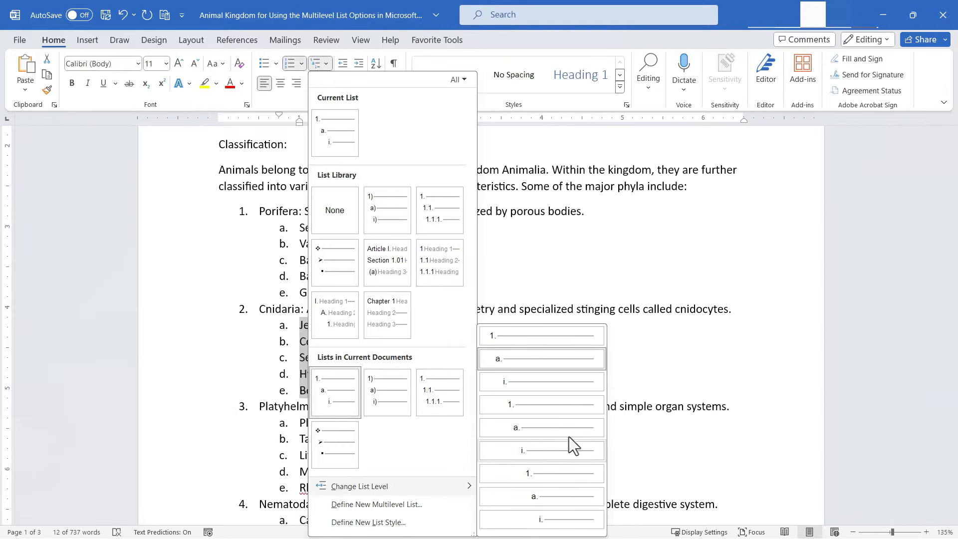
pyautogui.click(539, 385)
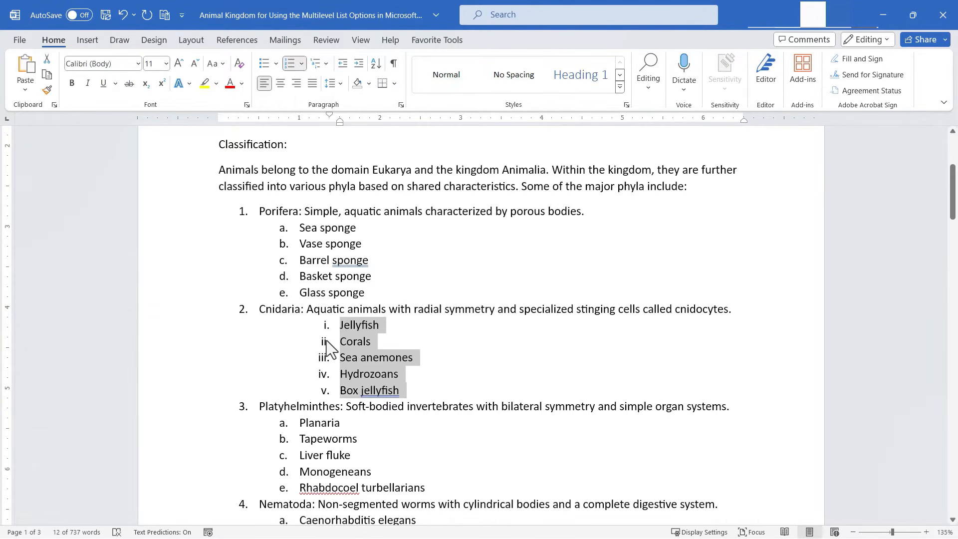
# Step: Change the selected Cnidaria sub-items to list level 9
pyautogui.click(320, 63)
pyautogui.moveTo(449, 487)
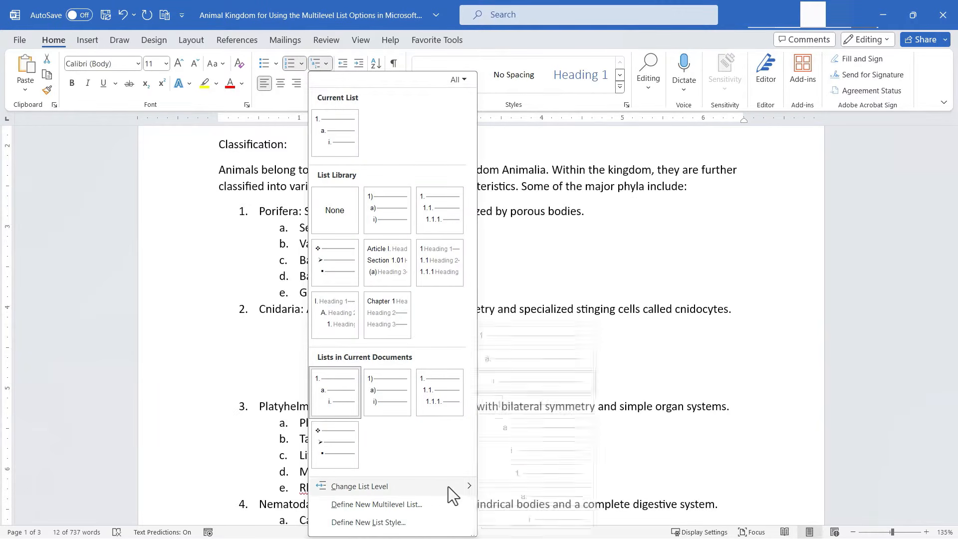
pyautogui.click(561, 517)
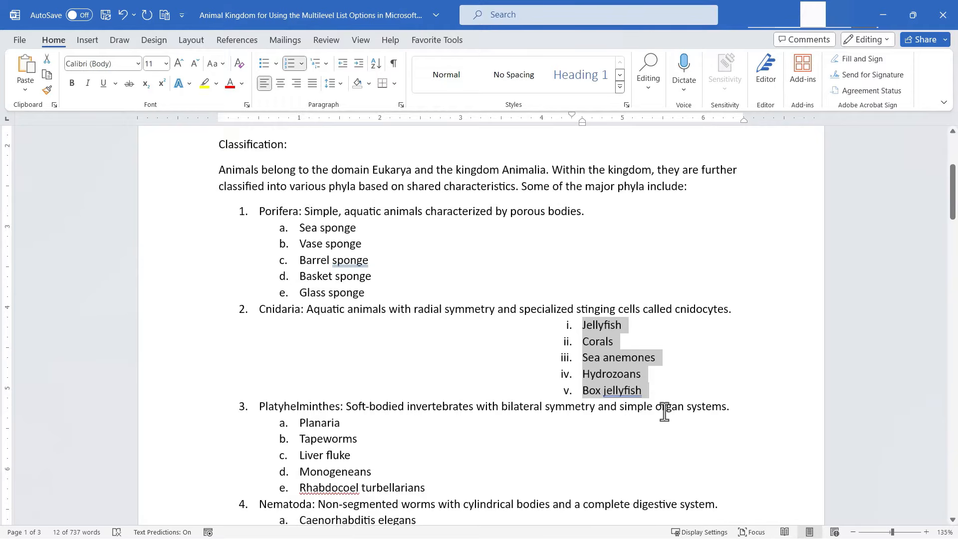
# Step: Undo the last two list level changes
pyautogui.hotkey('ctrl', 'z')
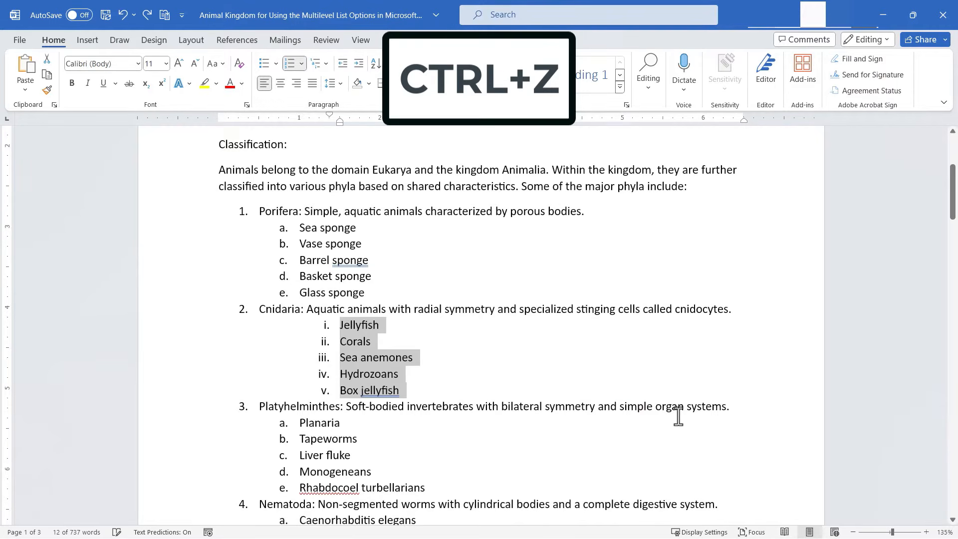
pyautogui.hotkey('ctrl', 'z')
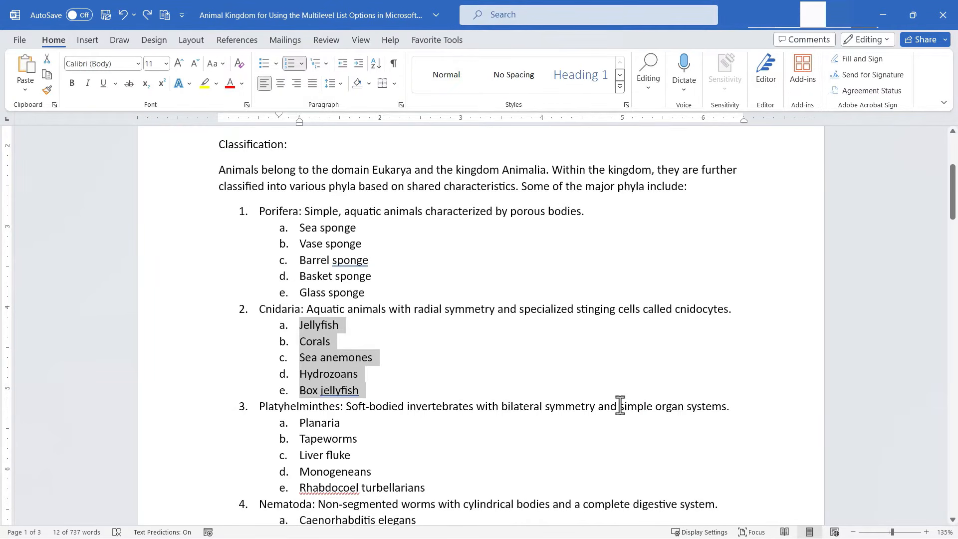
pyautogui.click(326, 63)
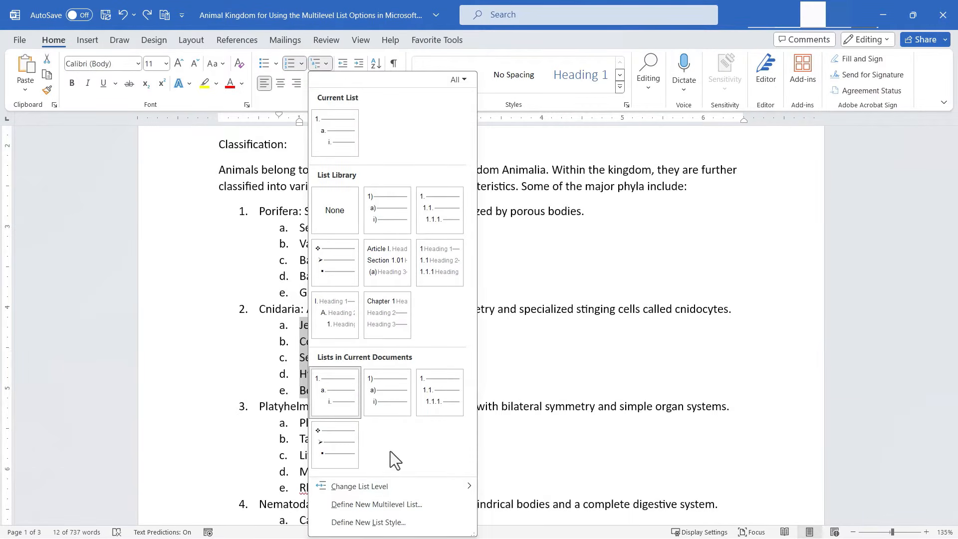
pyautogui.moveTo(448, 493)
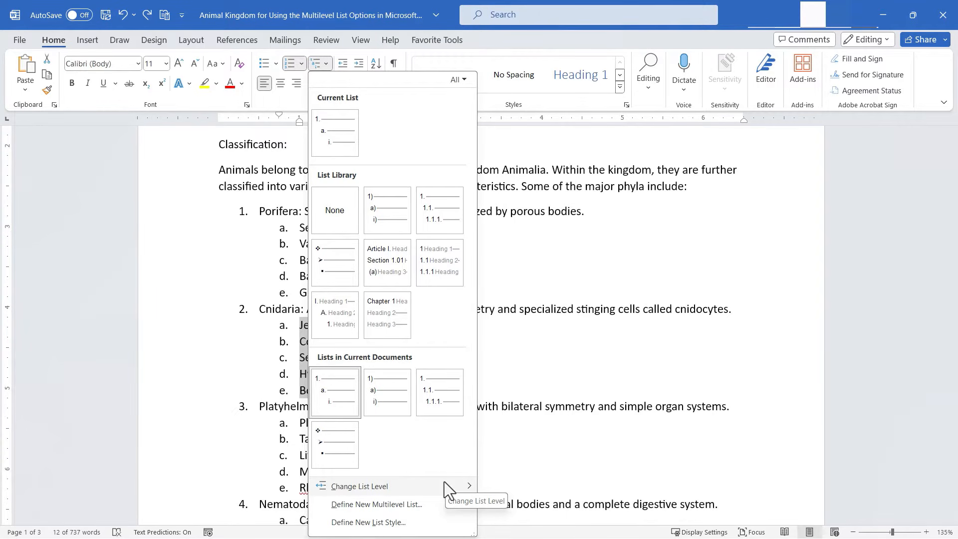
pyautogui.click(450, 479)
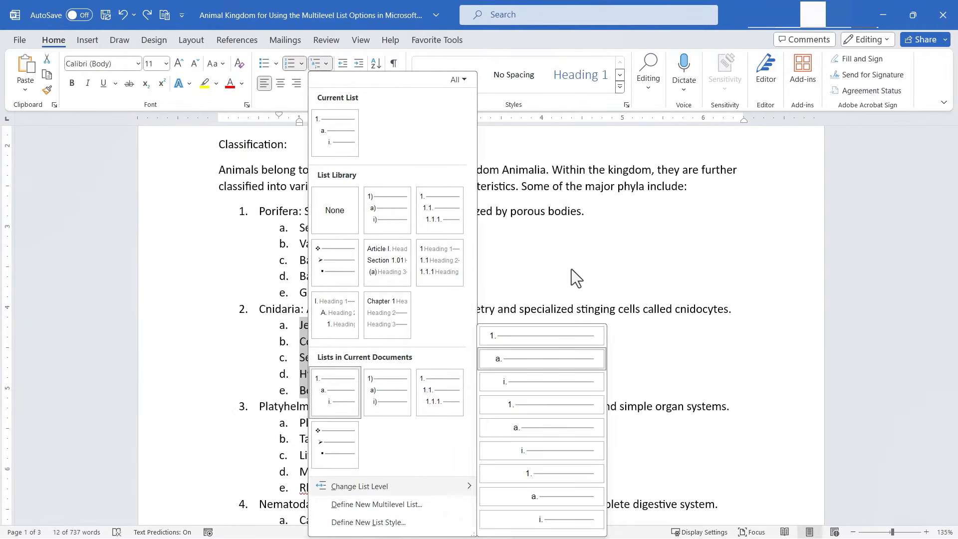
pyautogui.click(571, 268)
pyautogui.click(326, 61)
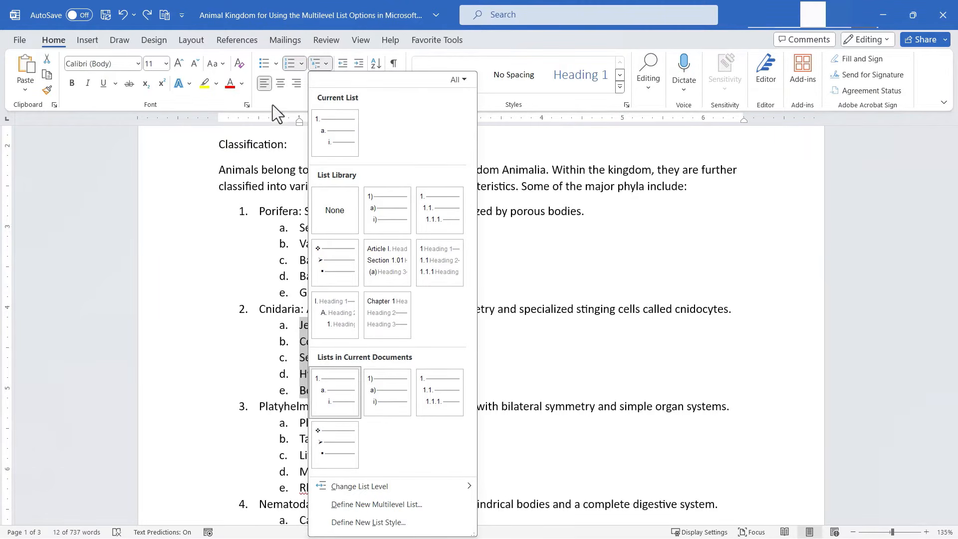
pyautogui.click(204, 342)
# Step: Select the entire phyla list and open the Define New Multilevel List dialog
pyautogui.moveTo(235, 210); pyautogui.dragTo(415, 534)
pyautogui.scroll(10, 412, 385)
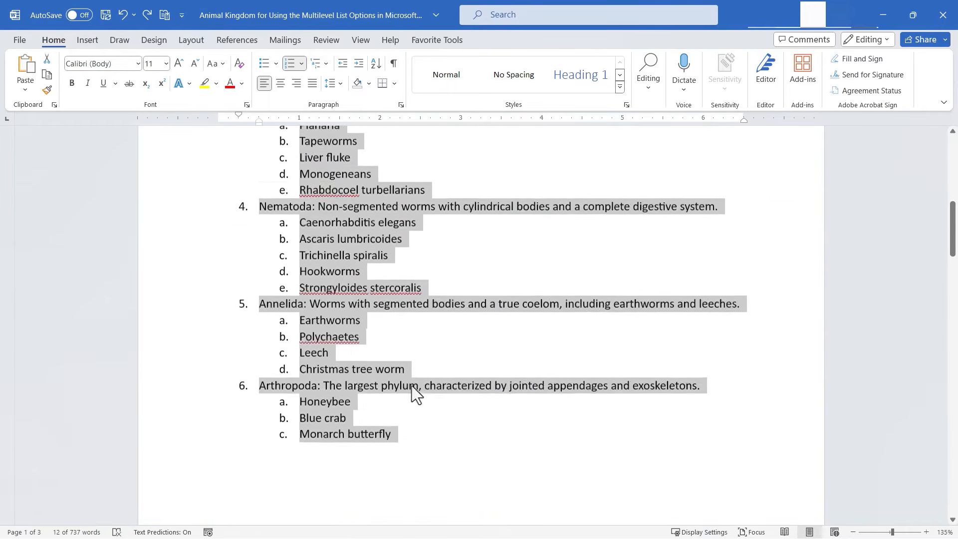
pyautogui.click(327, 64)
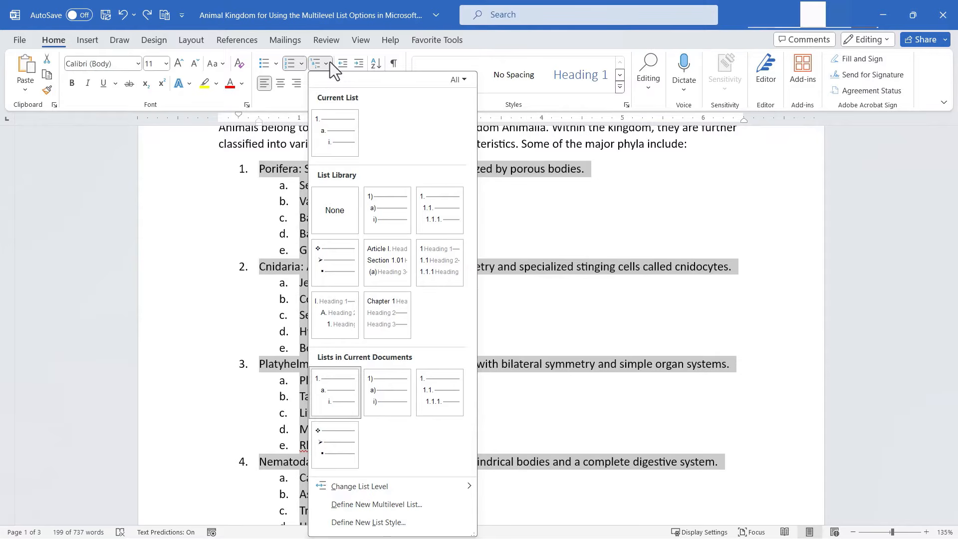
pyautogui.click(387, 511)
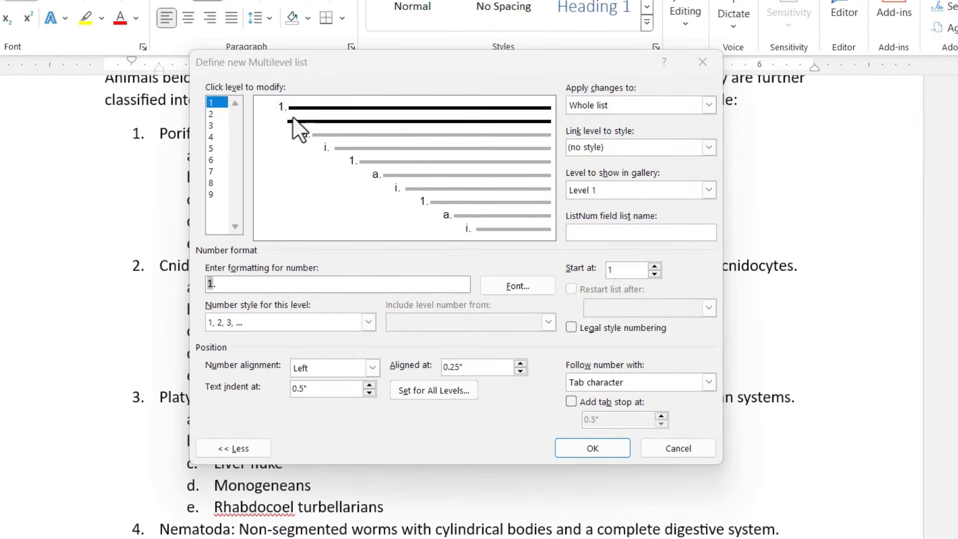
# Step: Step through each list level in the dialog to examine its numbering format and indentation
pyautogui.click(215, 98)
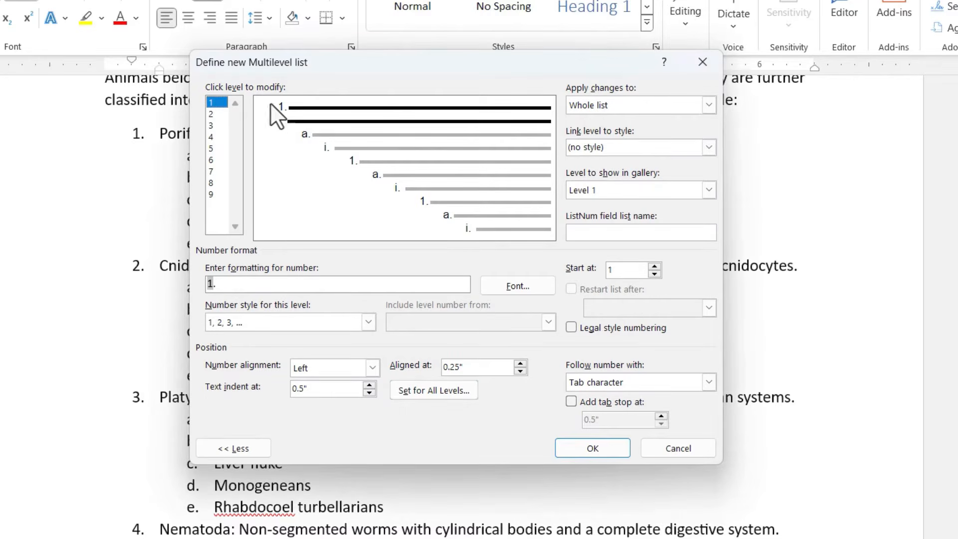
pyautogui.click(213, 113)
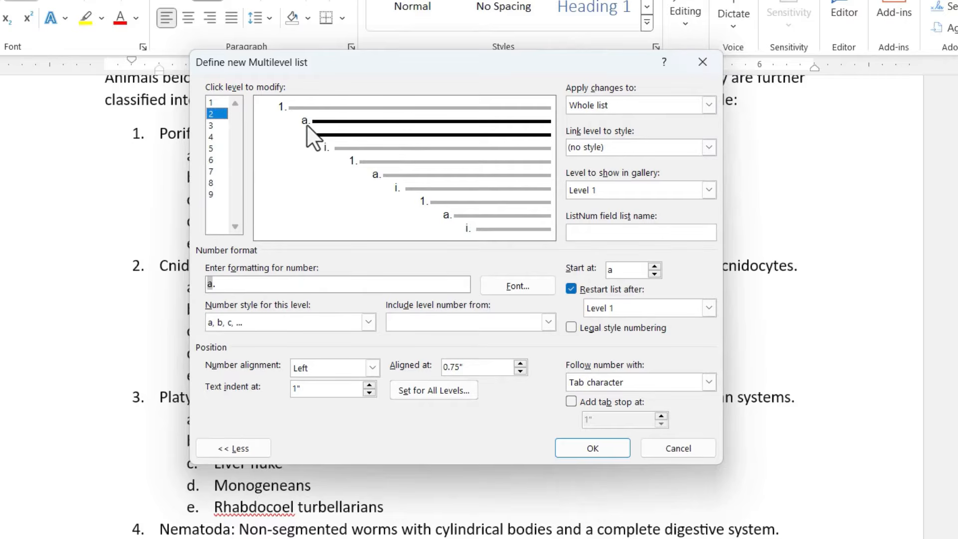
pyautogui.click(214, 125)
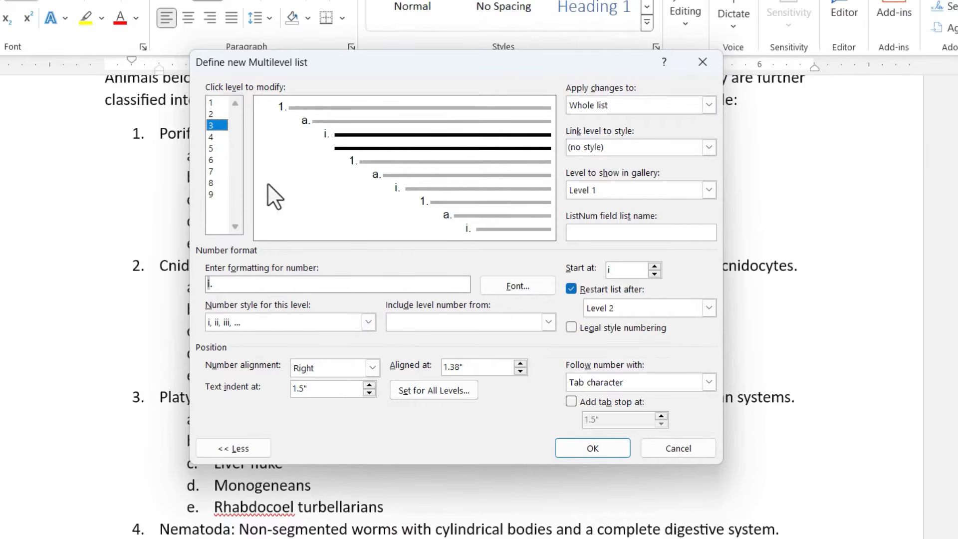
pyautogui.click(213, 137)
pyautogui.click(215, 148)
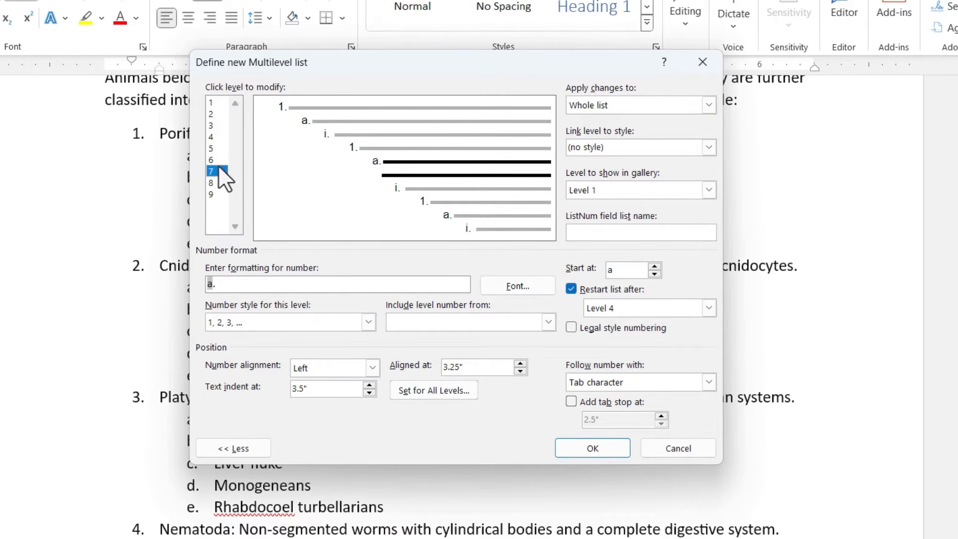
pyautogui.click(214, 183)
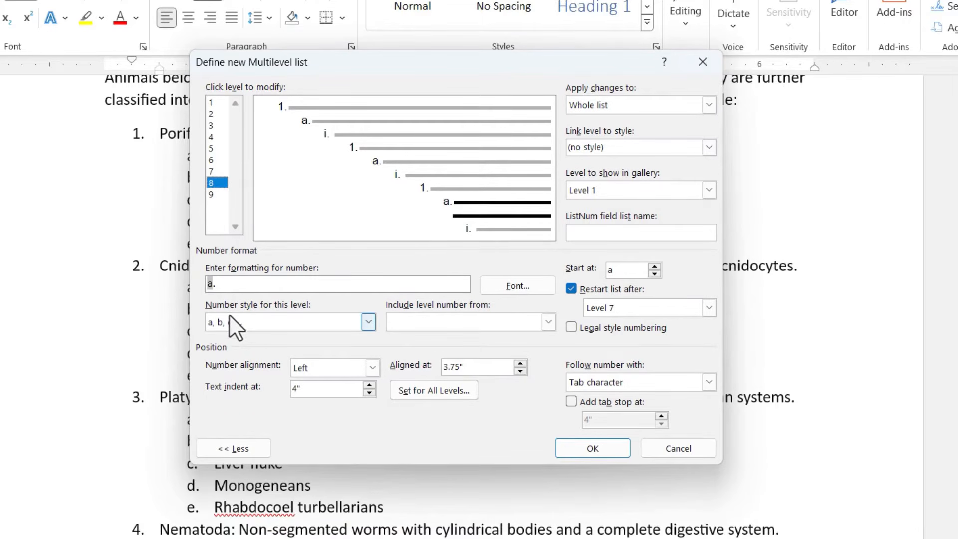
pyautogui.click(214, 102)
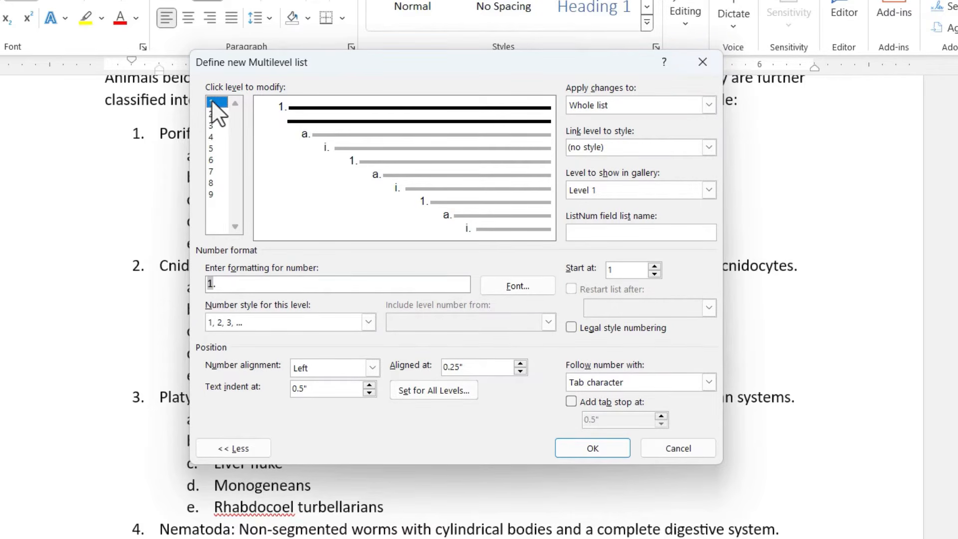
# Step: Switch level 1's number style to A, B, C and then back to 1, 2, 3
pyautogui.click(361, 320)
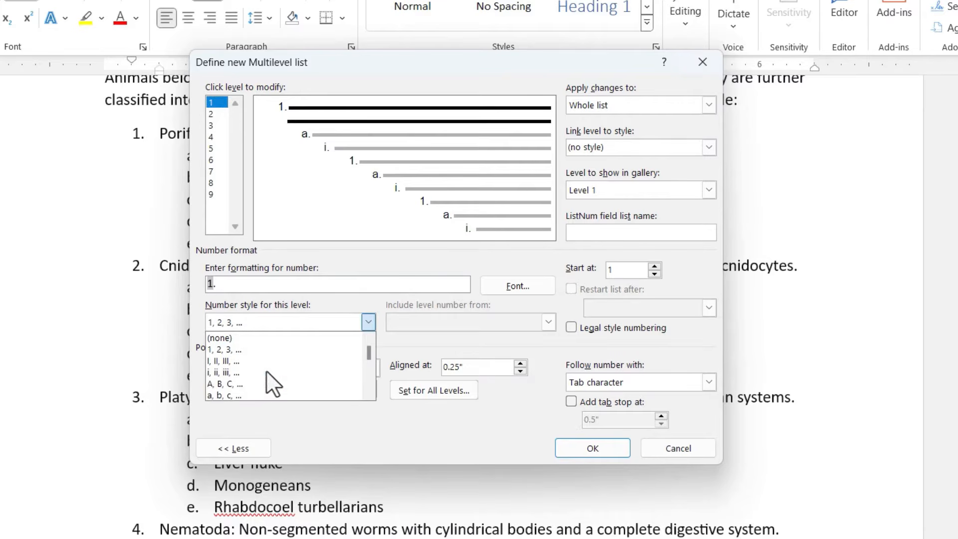
pyautogui.click(224, 384)
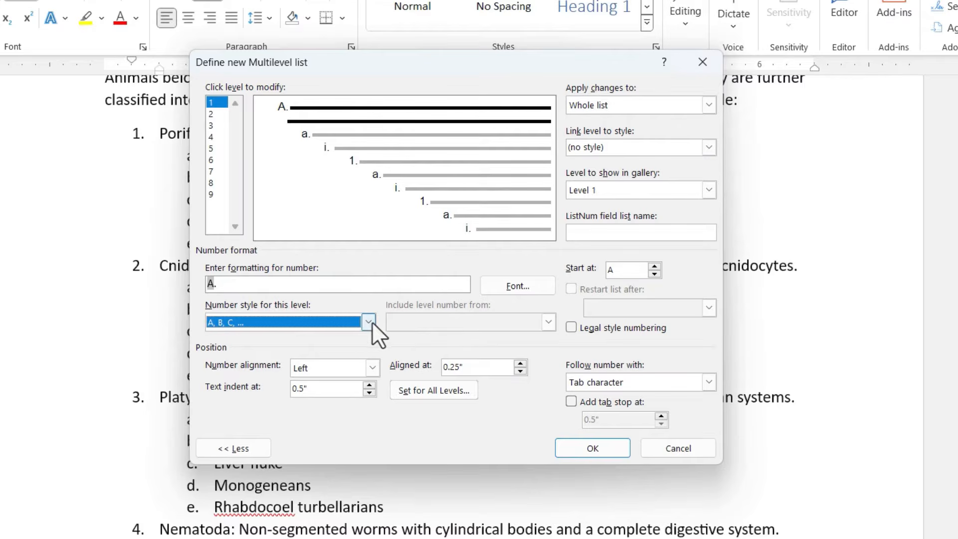
pyautogui.click(359, 322)
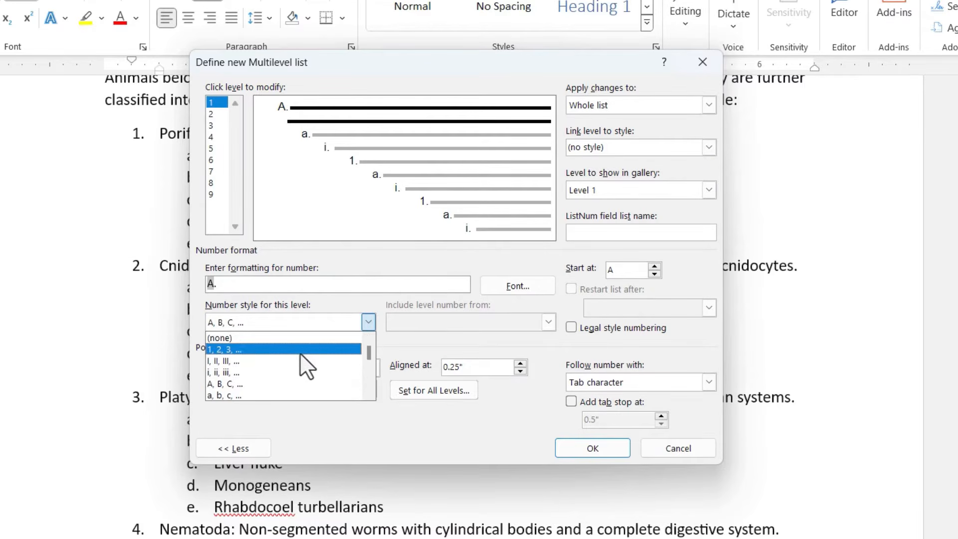
pyautogui.click(300, 350)
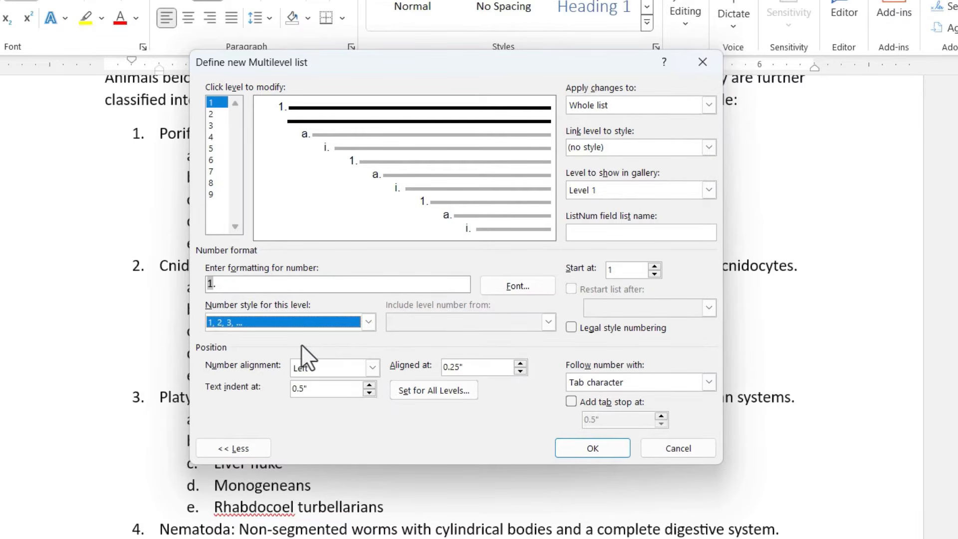
# Step: Set level 1 to a new bullet using the heart symbol from the Symbol font
pyautogui.click(368, 321)
pyautogui.moveTo(369, 353); pyautogui.dragTo(382, 394)
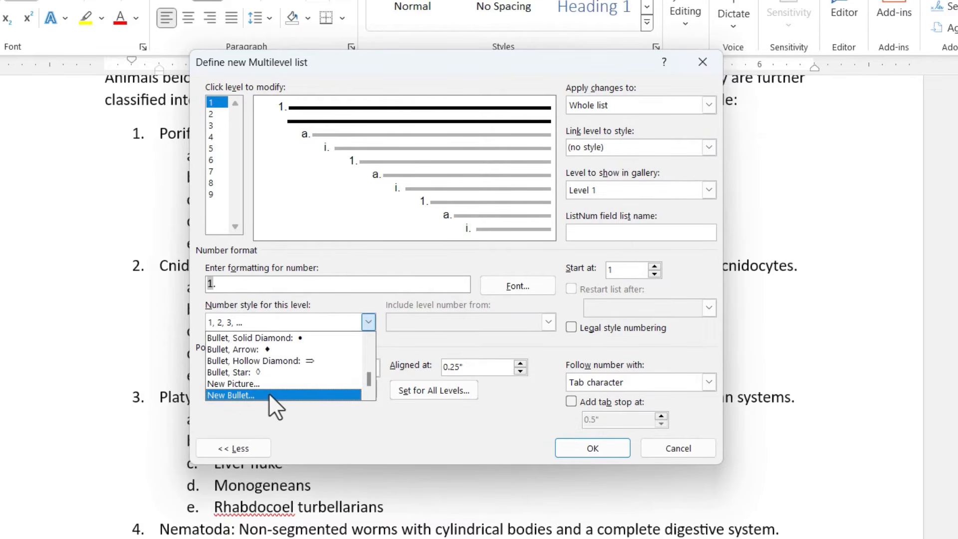
pyautogui.click(241, 394)
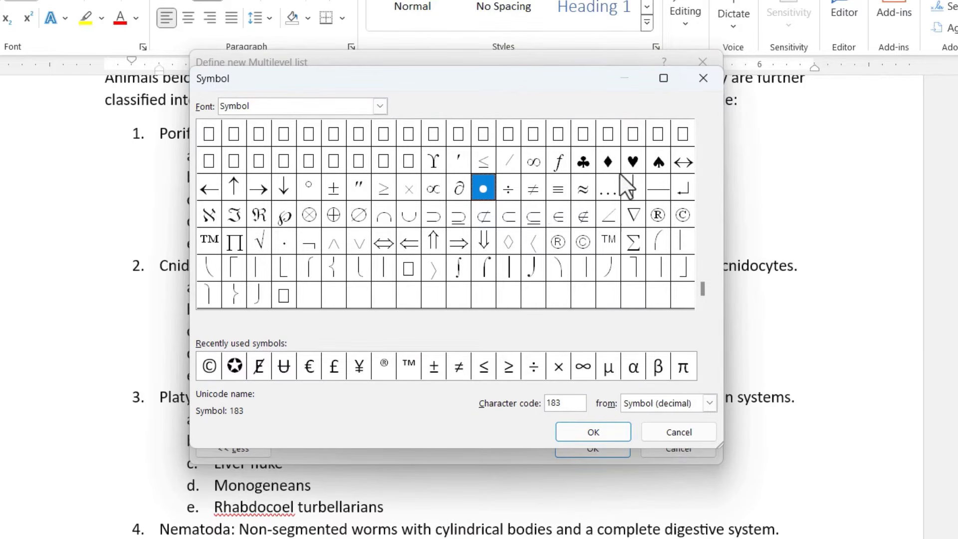
pyautogui.click(609, 161)
pyautogui.click(635, 160)
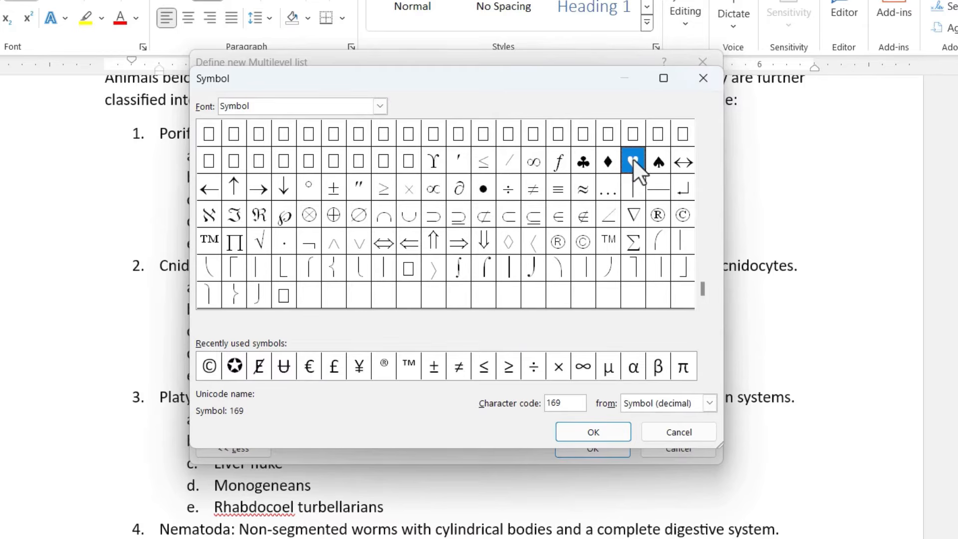
pyautogui.click(603, 432)
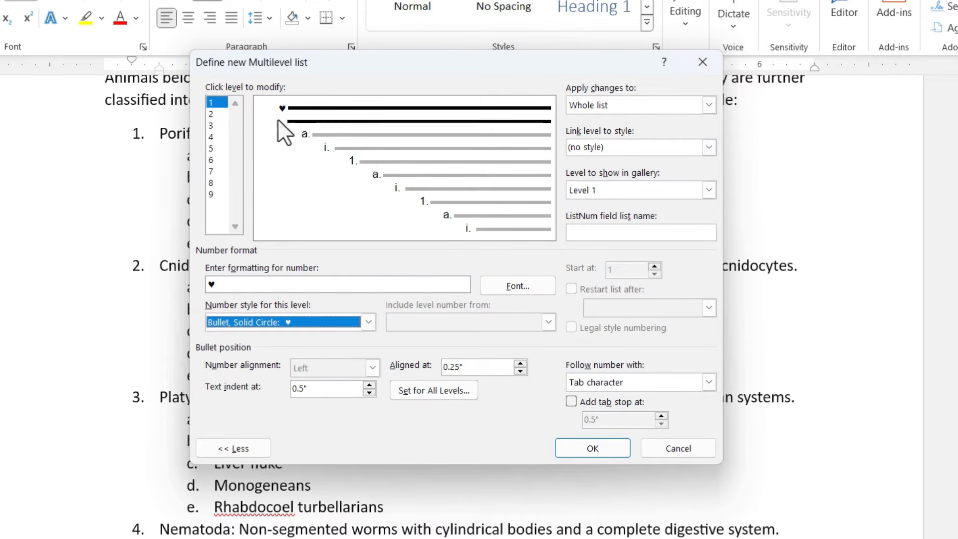
# Step: Set level 2 to a new bullet using the left-right arrow symbol, then cancel the dialog
pyautogui.click(212, 114)
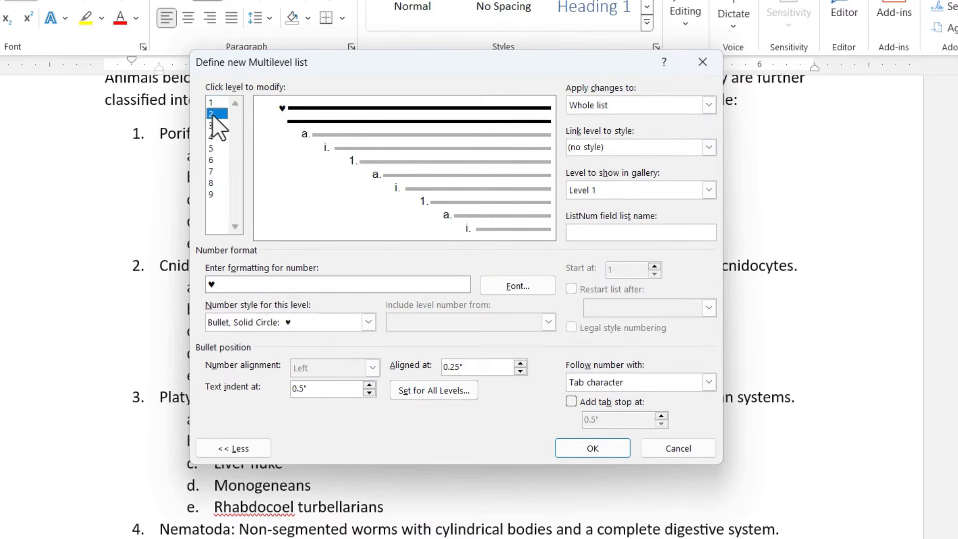
pyautogui.click(369, 322)
pyautogui.scroll(-8, 330, 383)
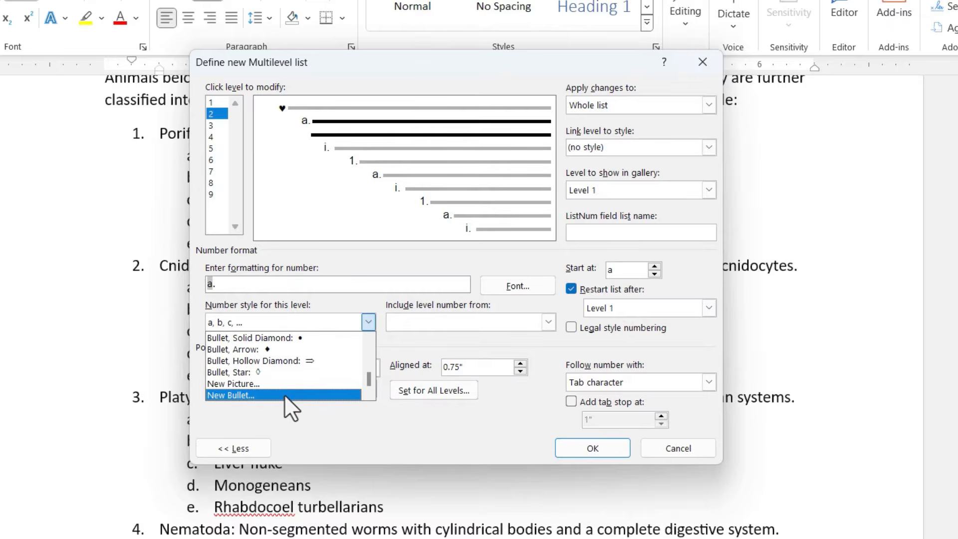
pyautogui.click(284, 394)
pyautogui.click(682, 295)
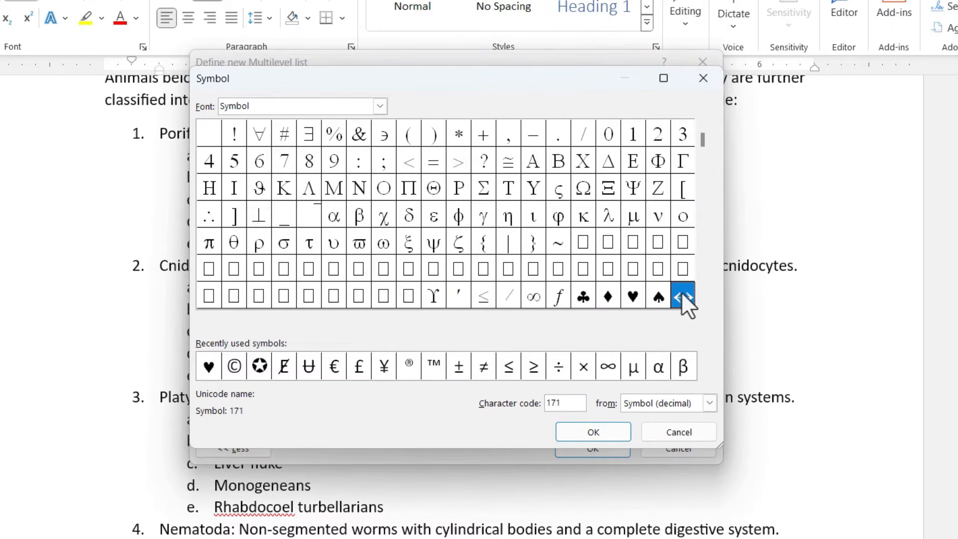
pyautogui.click(599, 432)
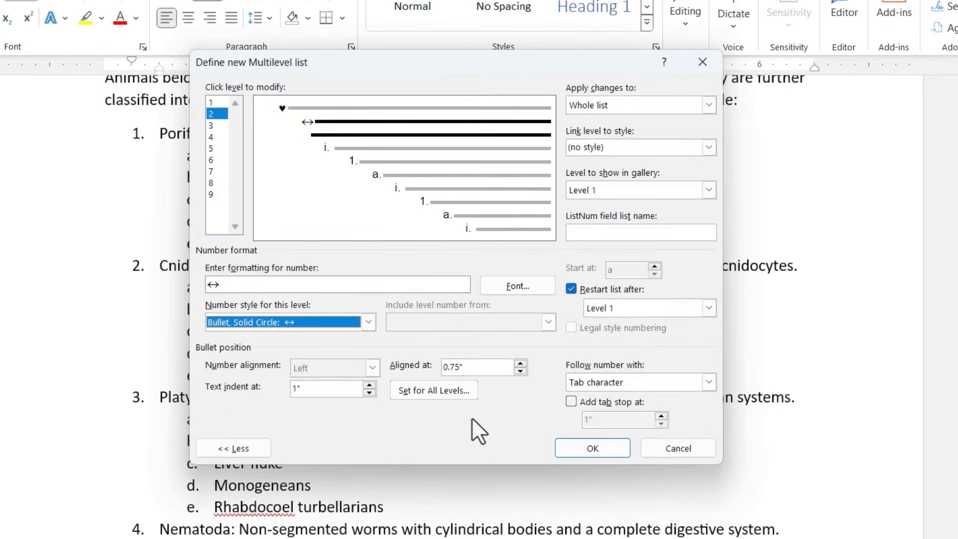
pyautogui.click(676, 448)
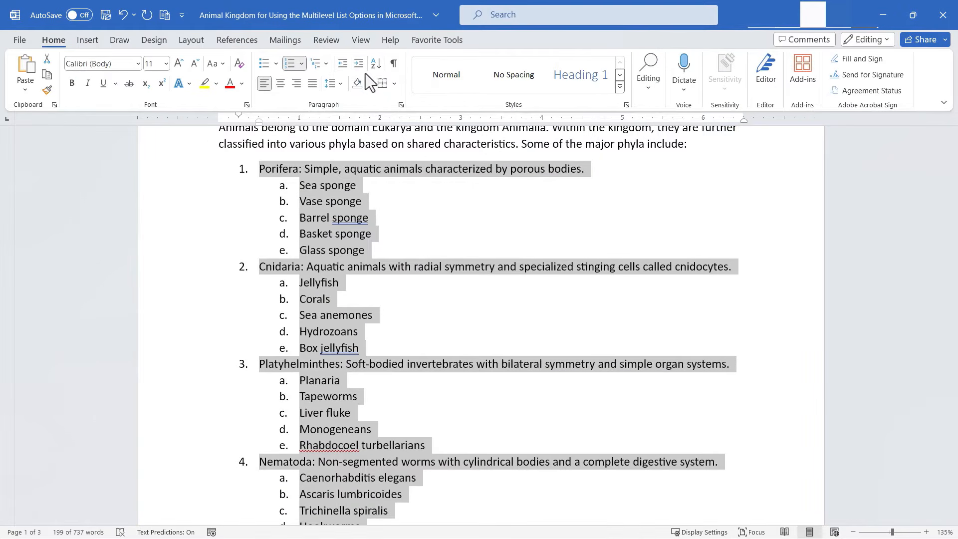
# Step: Reopen Define New Multilevel List and set level 1 to a blue arrow picture bullet from Bing Image Search
pyautogui.click(320, 64)
pyautogui.click(410, 504)
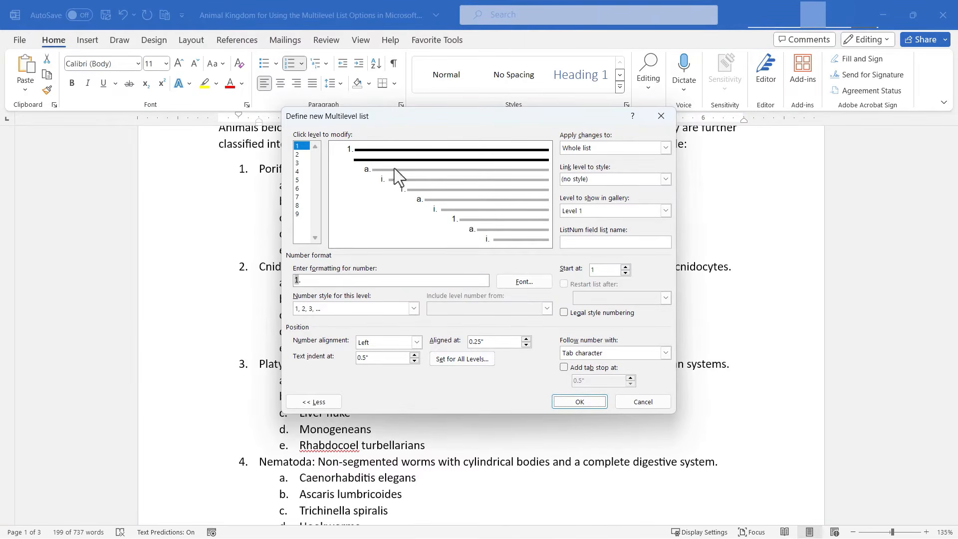
pyautogui.click(414, 308)
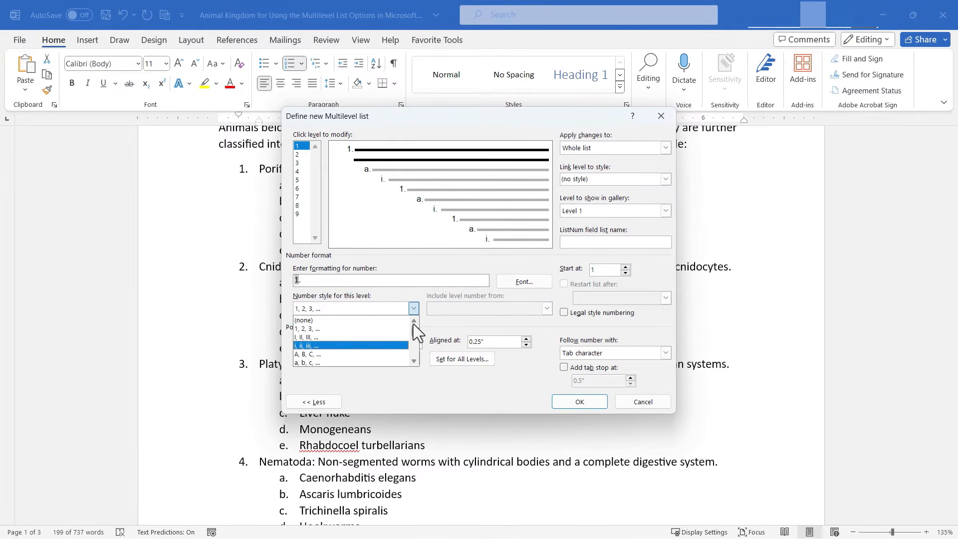
pyautogui.moveTo(413, 324); pyautogui.dragTo(407, 364)
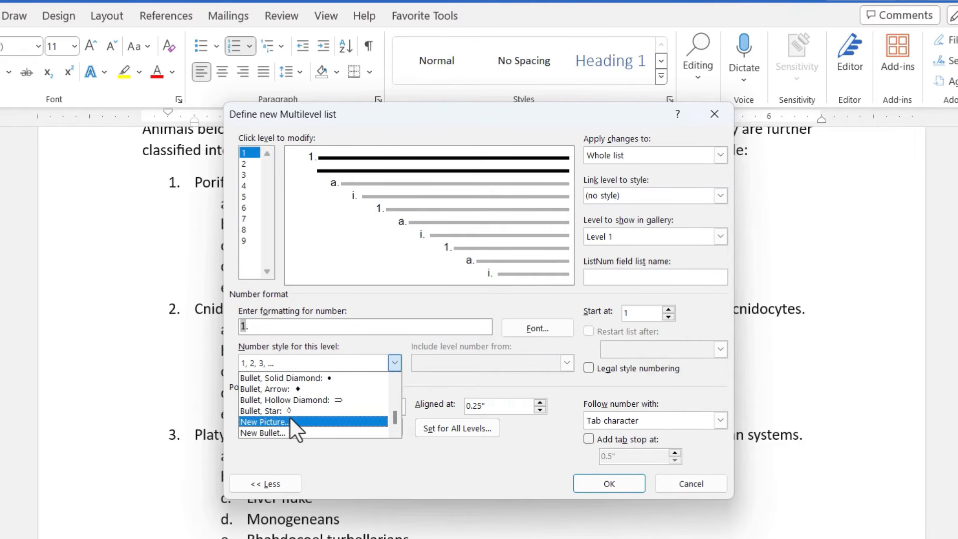
pyautogui.click(290, 421)
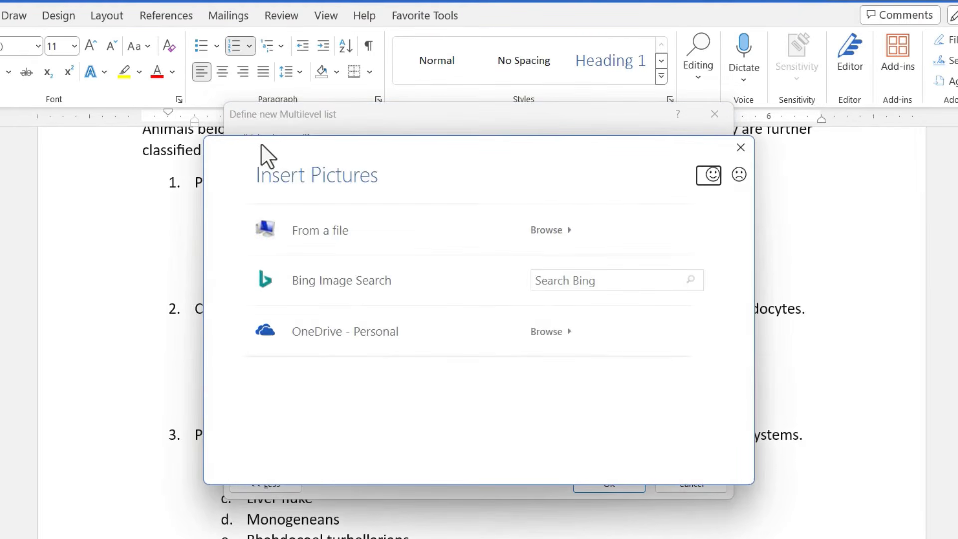
pyautogui.moveTo(284, 145); pyautogui.dragTo(288, 178)
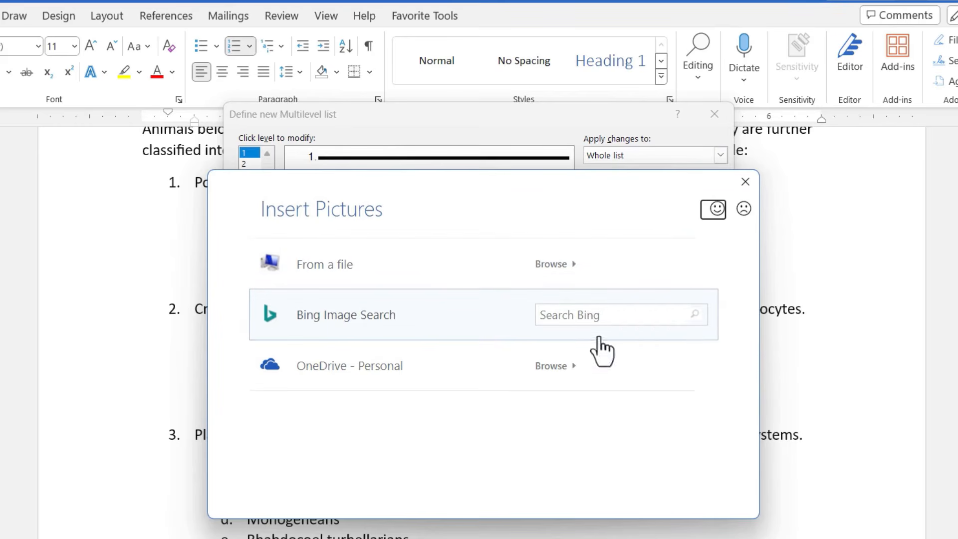
pyautogui.click(622, 318)
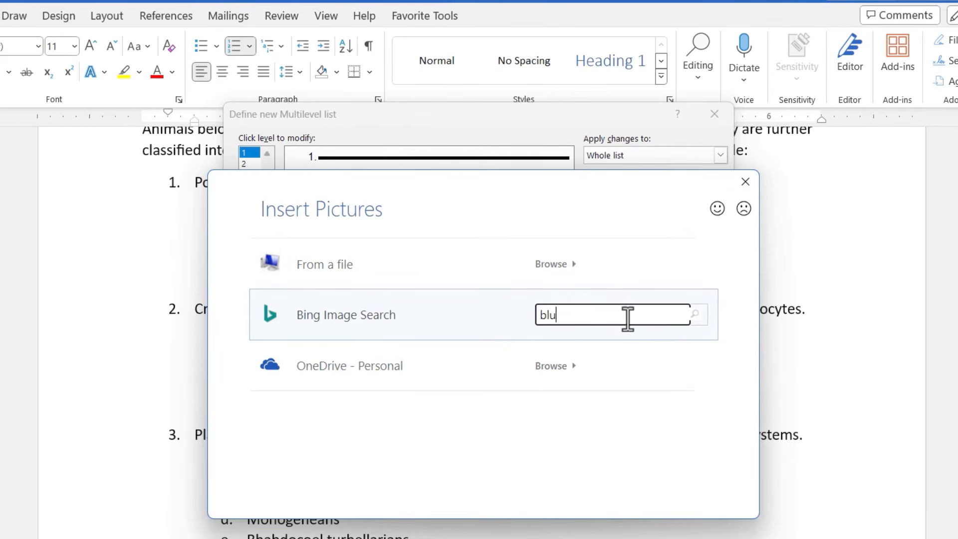
pyautogui.press('Return')
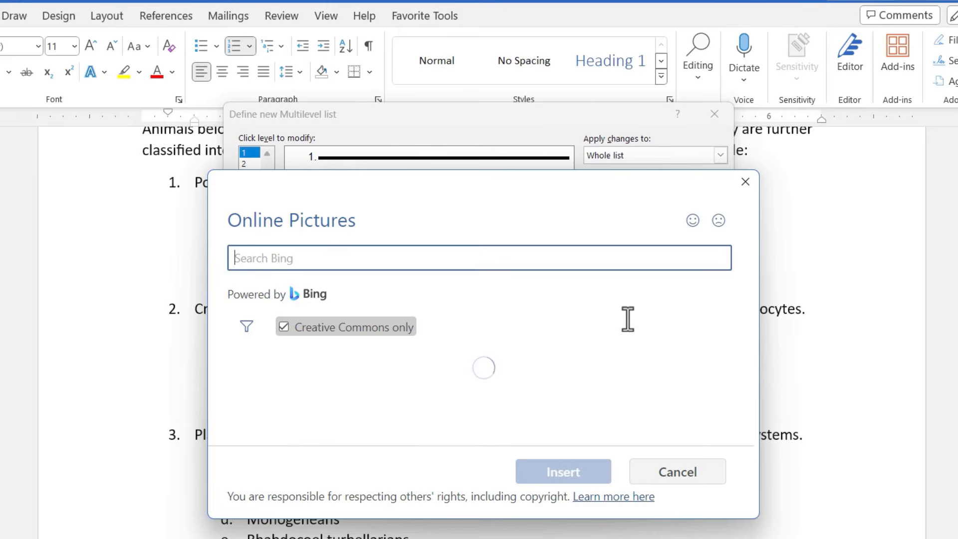
pyautogui.scroll(-5, 601, 368)
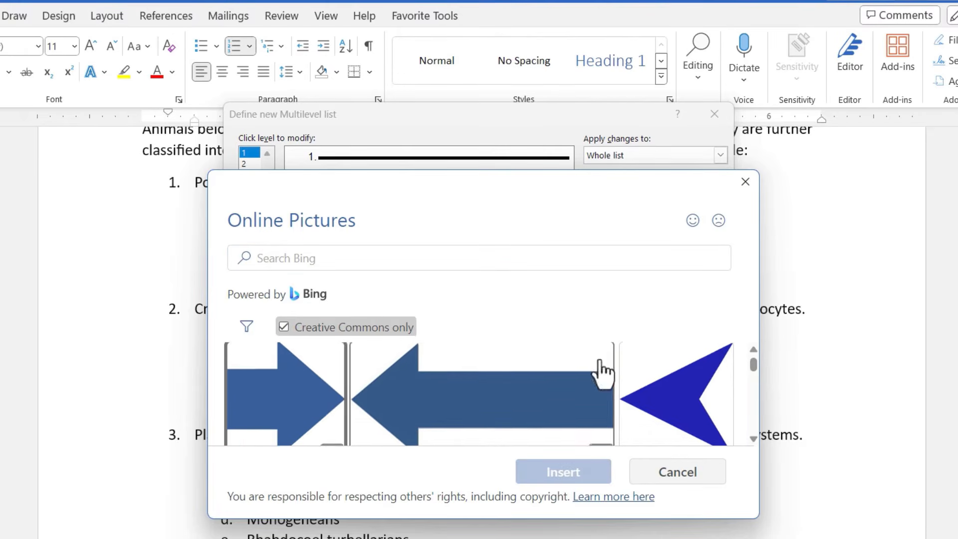
pyautogui.moveTo(754, 372)
pyautogui.mouseDown()
pyautogui.moveTo(752, 388)
pyautogui.moveTo(746, 373)
pyautogui.mouseUp()
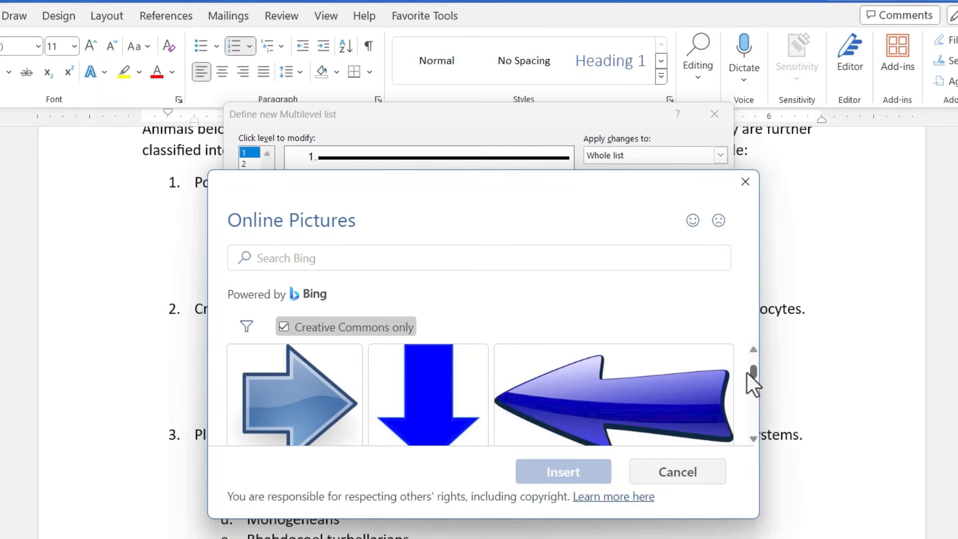
pyautogui.click(322, 414)
pyautogui.click(575, 475)
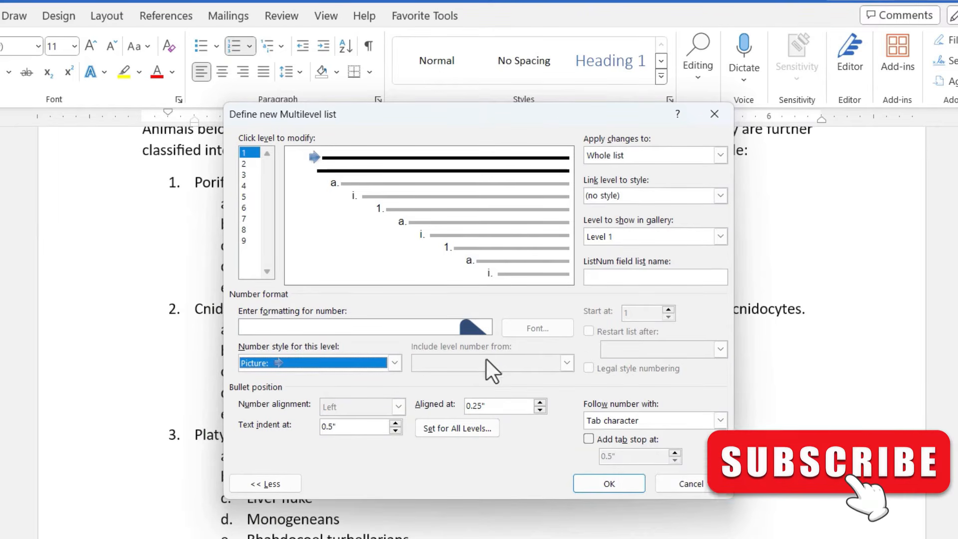
# Step: Set level 2 of the new multilevel list to a yellow ball picture bullet found by searching Bing images for Yellow
pyautogui.click(248, 164)
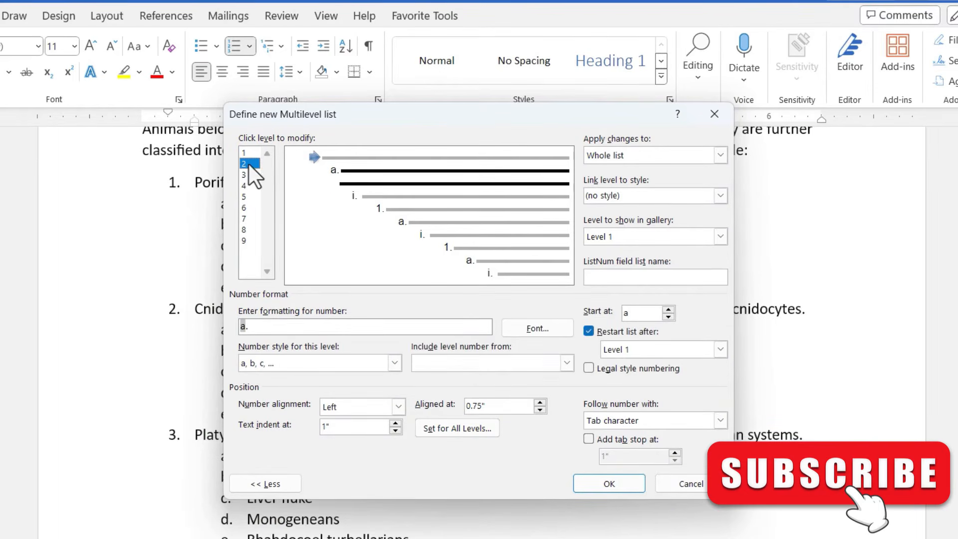
pyautogui.click(395, 364)
pyautogui.scroll(2, 396, 394)
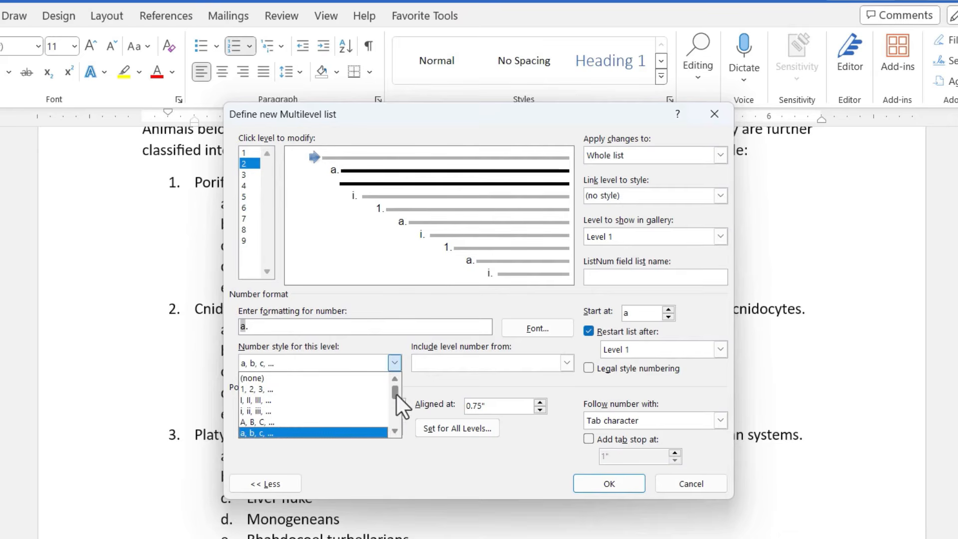
pyautogui.scroll(-5, 392, 430)
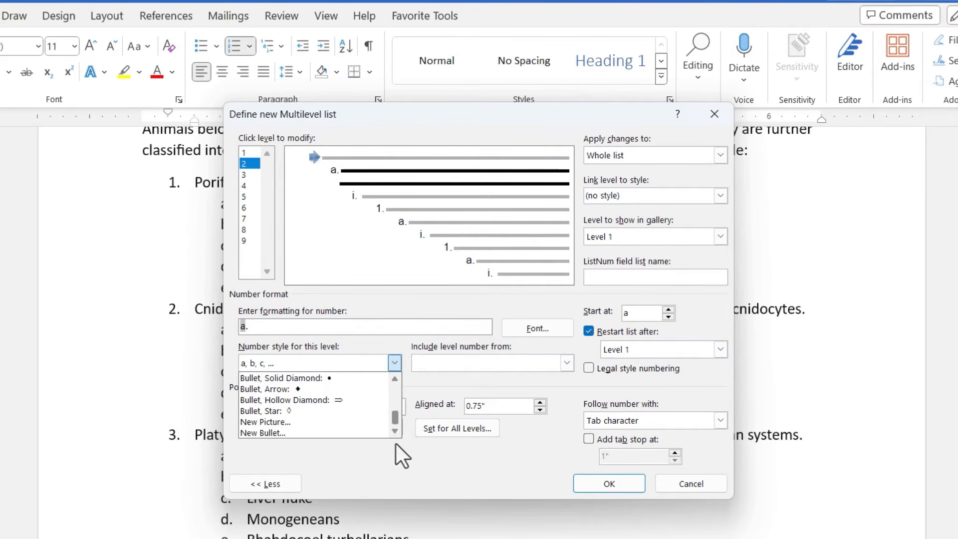
pyautogui.click(271, 422)
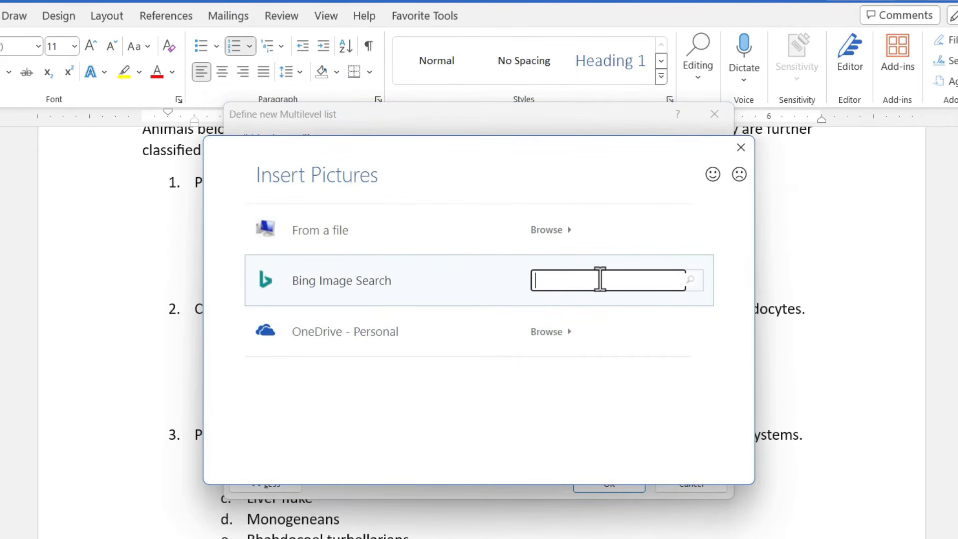
pyautogui.write('Yellow sphere')
pyautogui.press('Return')
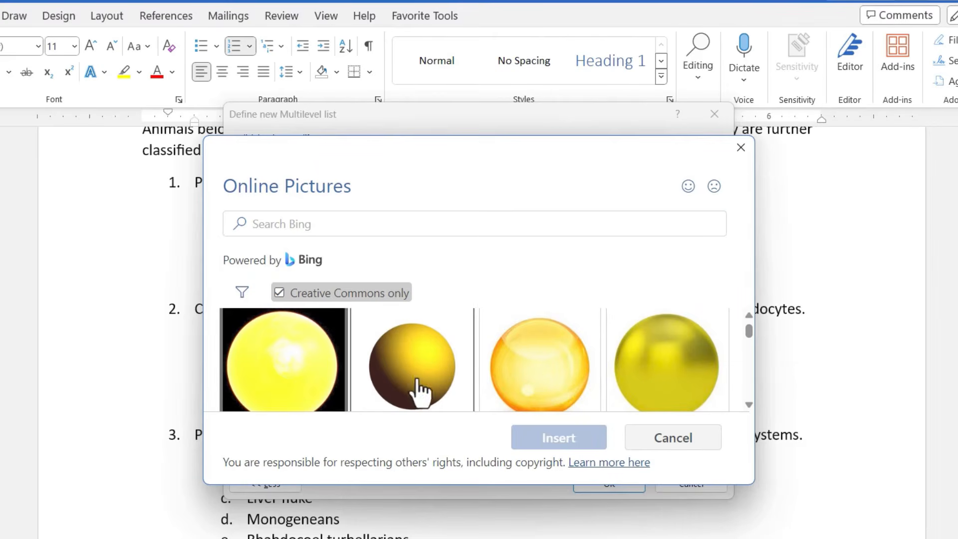
pyautogui.click(402, 379)
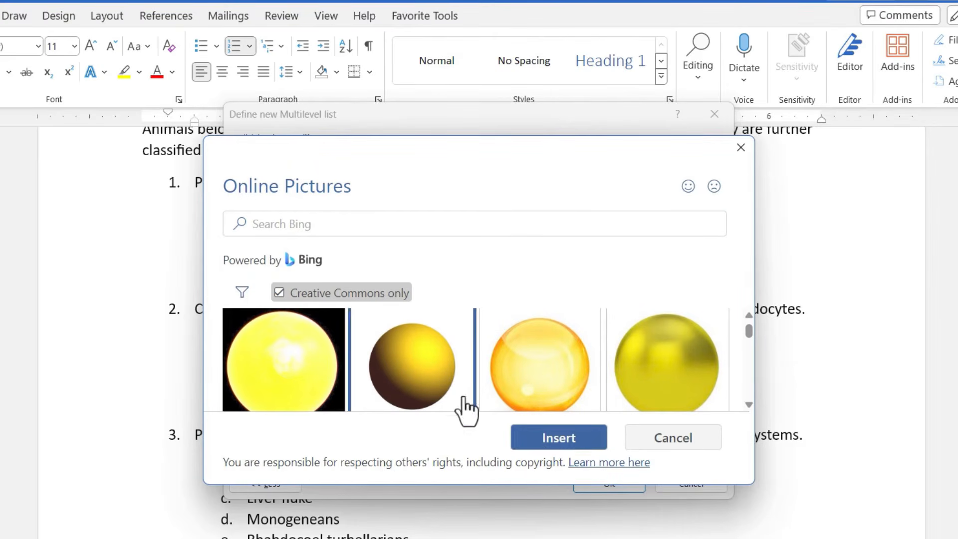
pyautogui.click(574, 444)
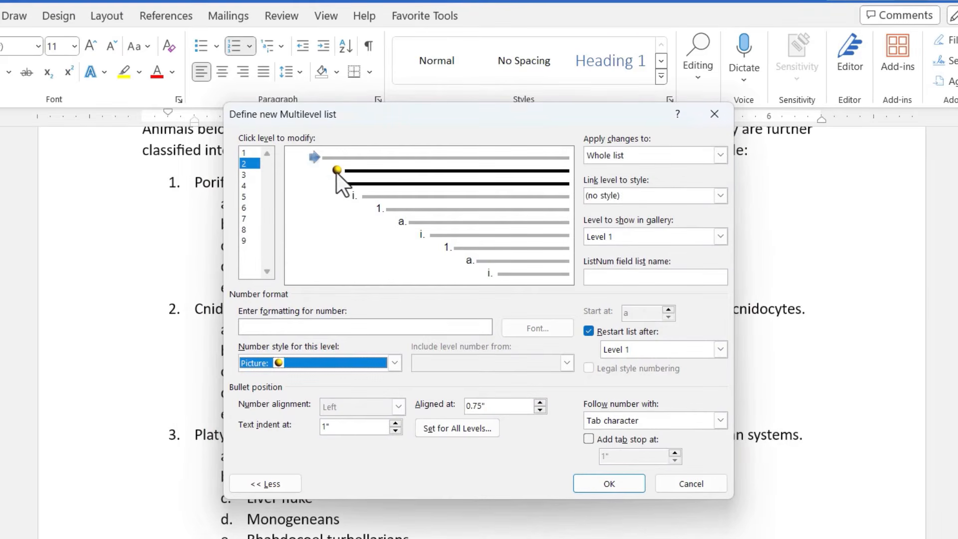
# Step: Set level 3 of the new multilevel list to a red star picture bullet
pyautogui.click(247, 173)
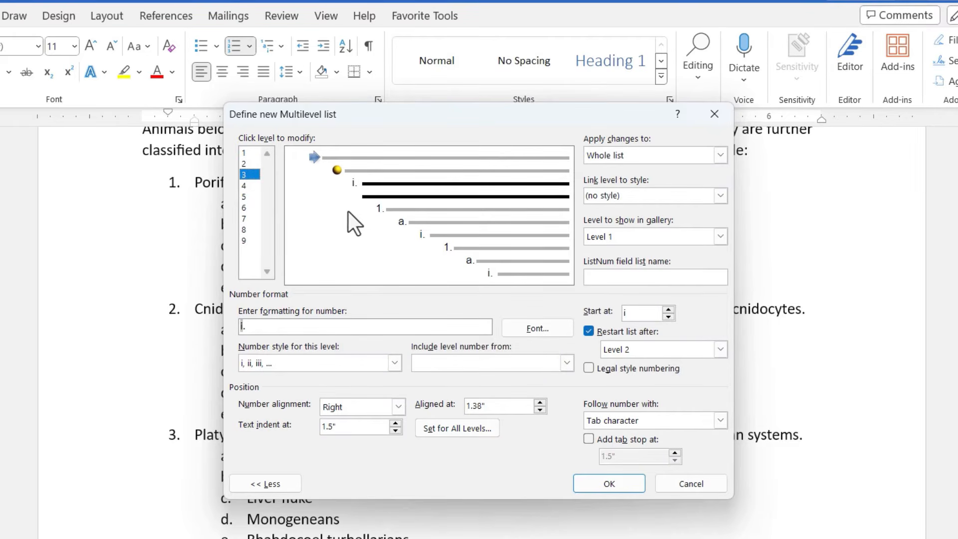
pyautogui.click(395, 364)
pyautogui.moveTo(395, 392); pyautogui.dragTo(398, 436)
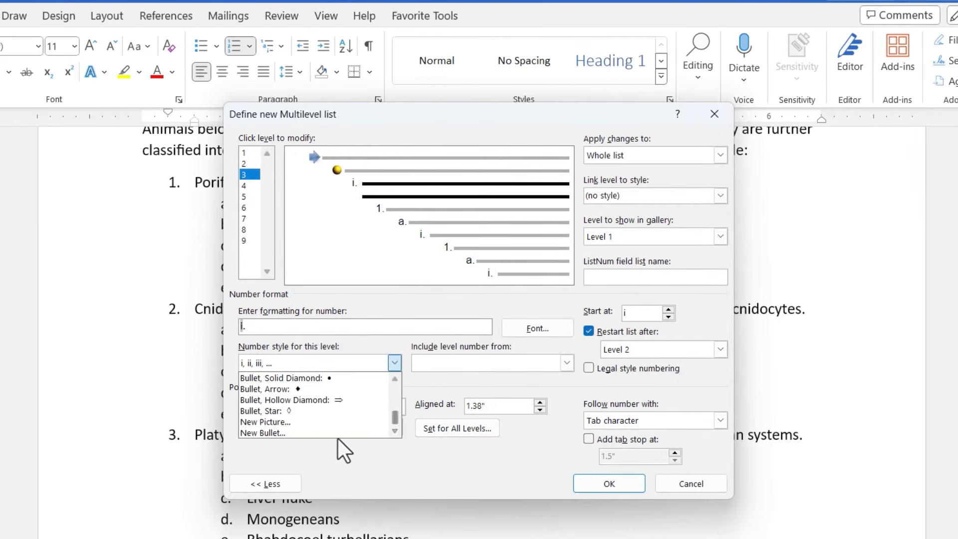
pyautogui.click(283, 422)
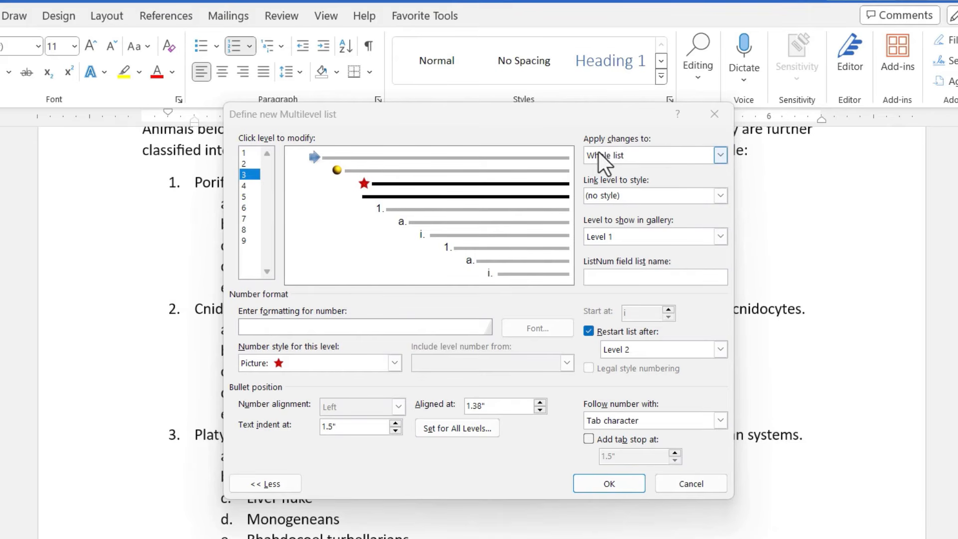
# Step: Keep the changes applied to the whole list and confirm the new multilevel list definition
pyautogui.click(720, 156)
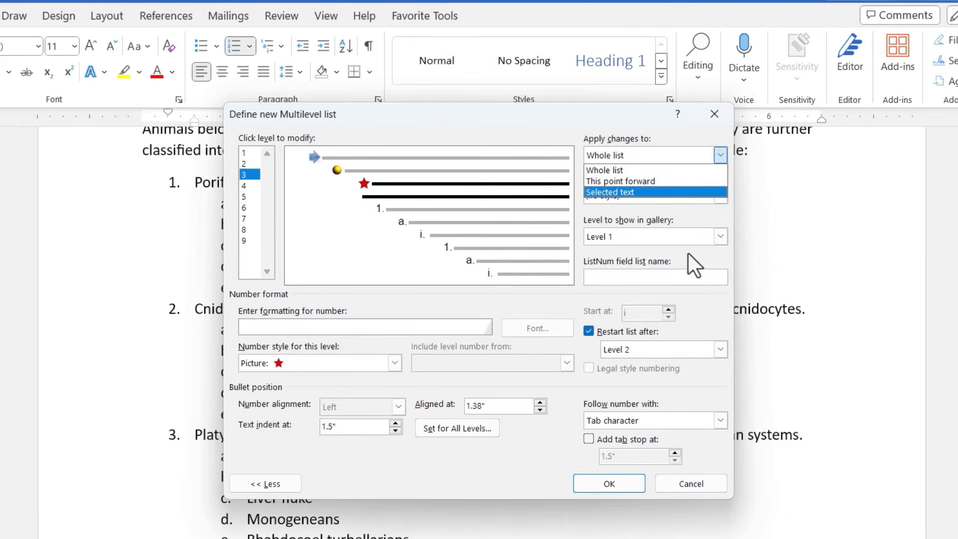
pyautogui.click(688, 228)
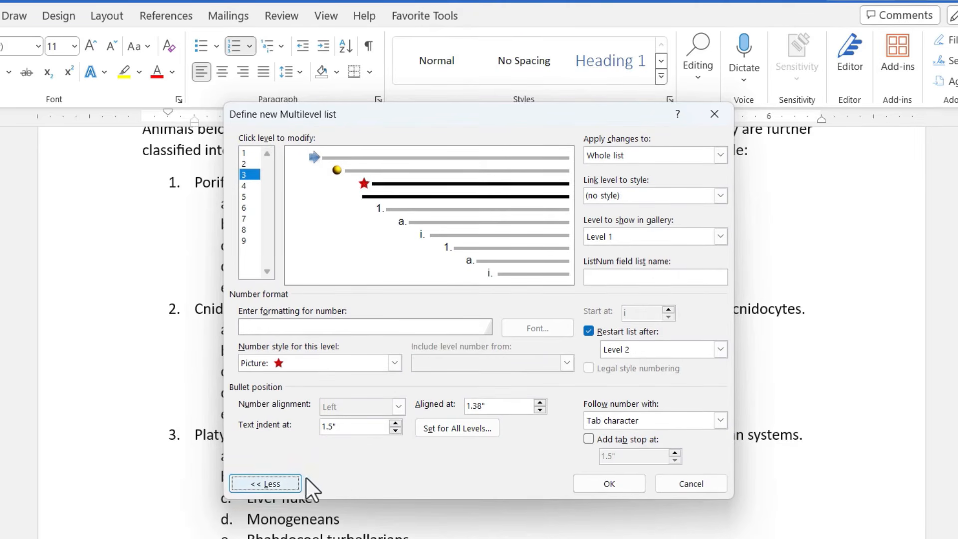
pyautogui.click(264, 484)
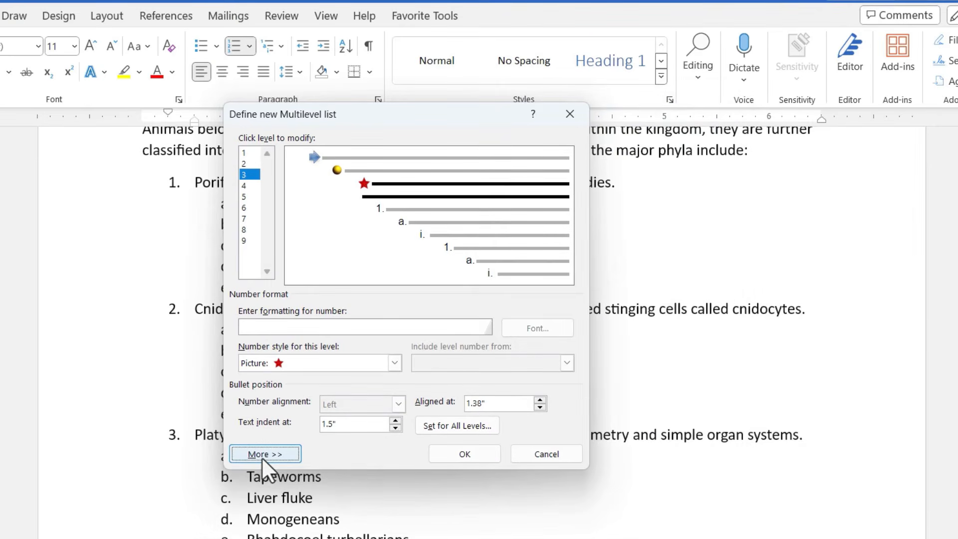
pyautogui.click(265, 454)
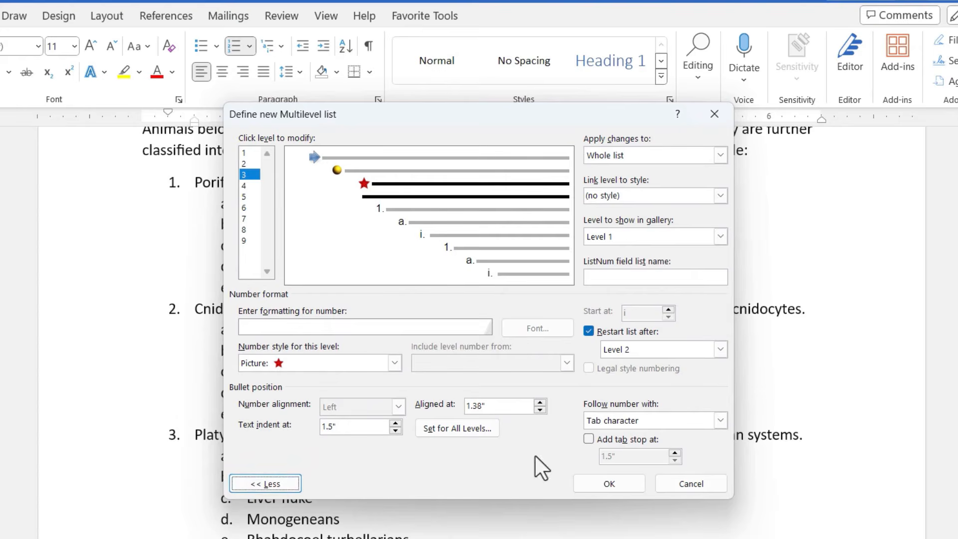
pyautogui.click(287, 481)
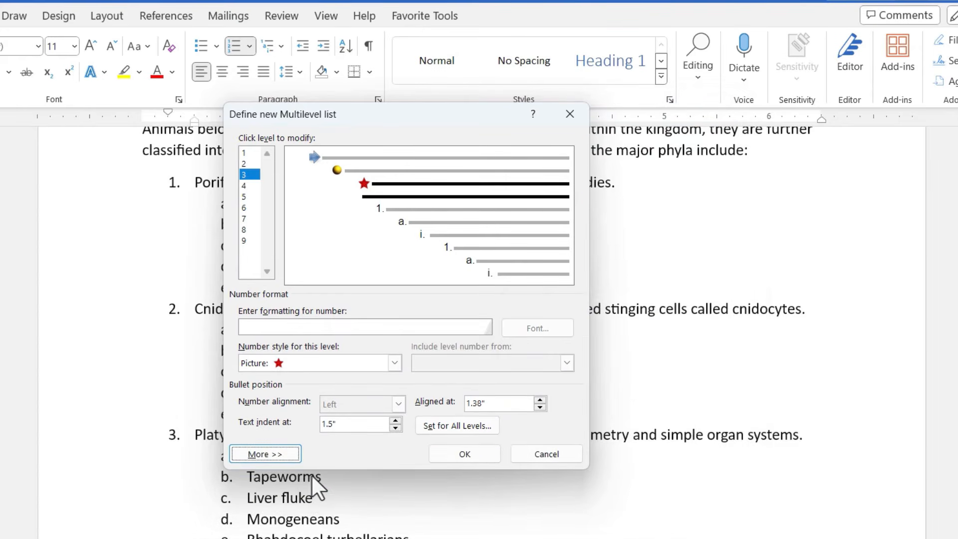
pyautogui.click(272, 454)
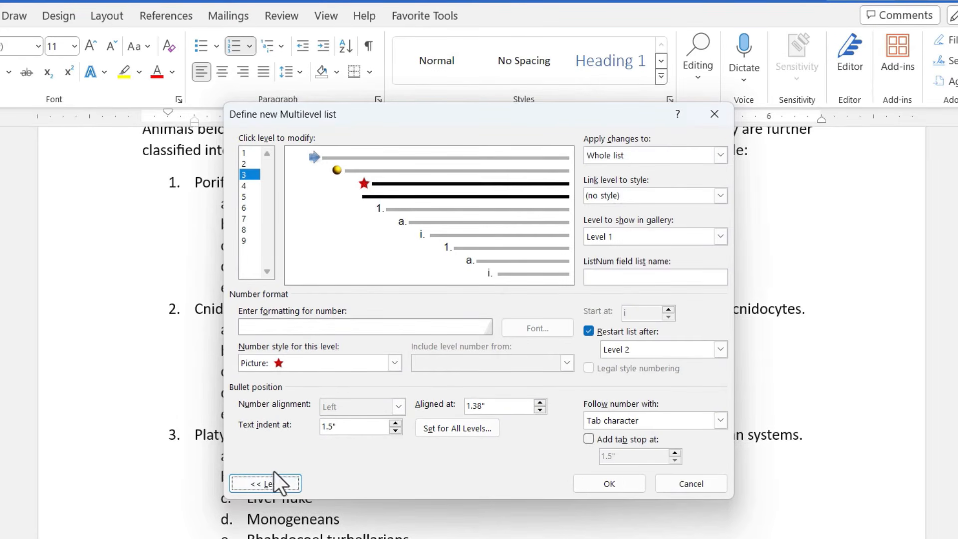
pyautogui.click(276, 480)
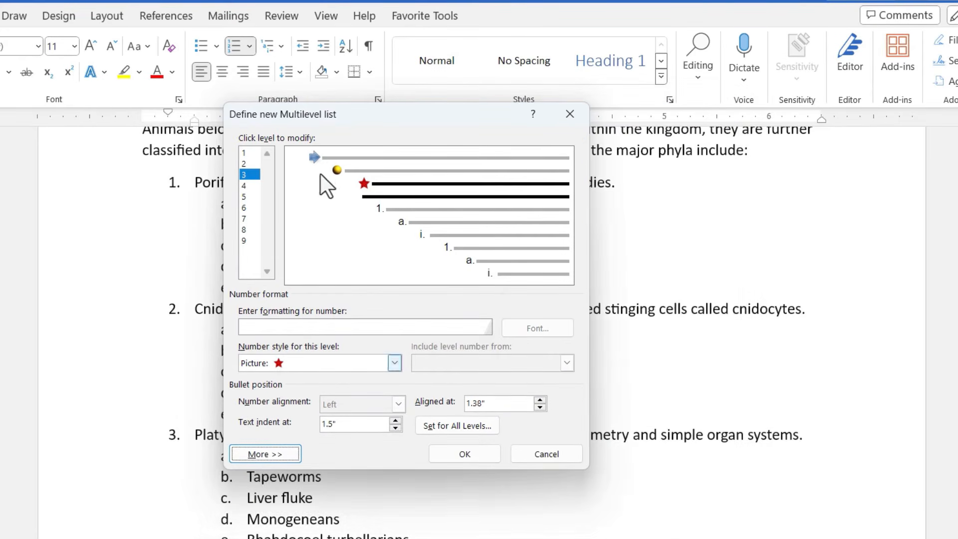
pyautogui.click(474, 457)
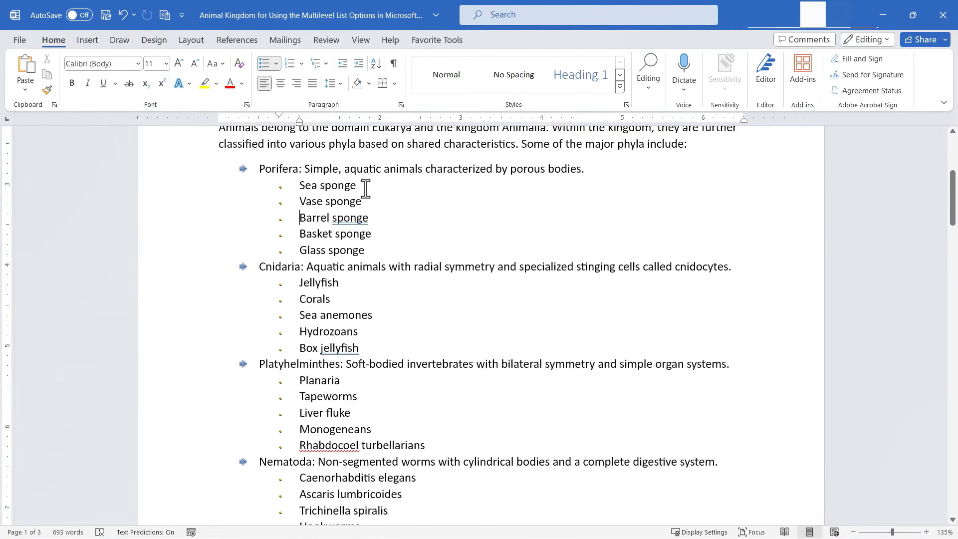
# Step: Add a level-3 item "Gross!" below Tapeworms in the Platyhelminthes list
pyautogui.click(364, 399)
pyautogui.press('Return')
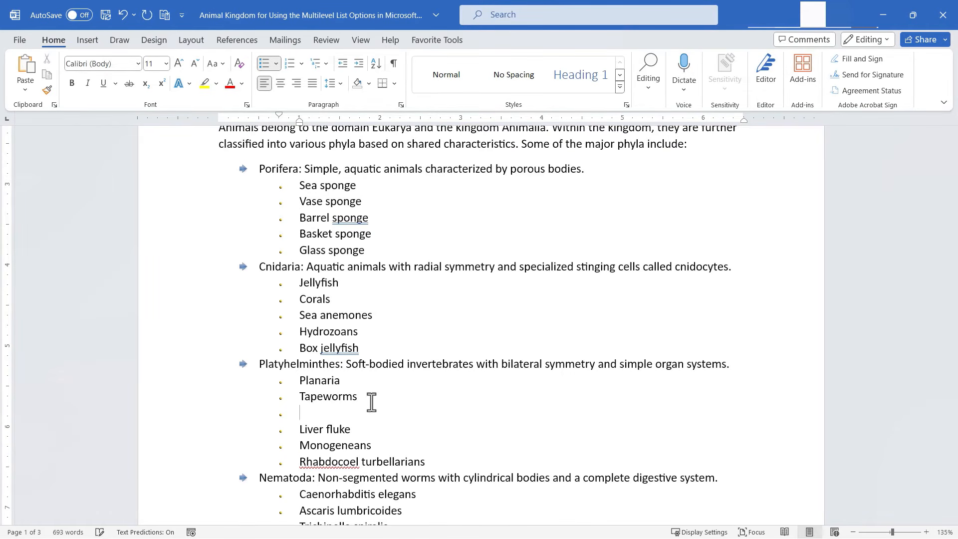
pyautogui.press('Tab')
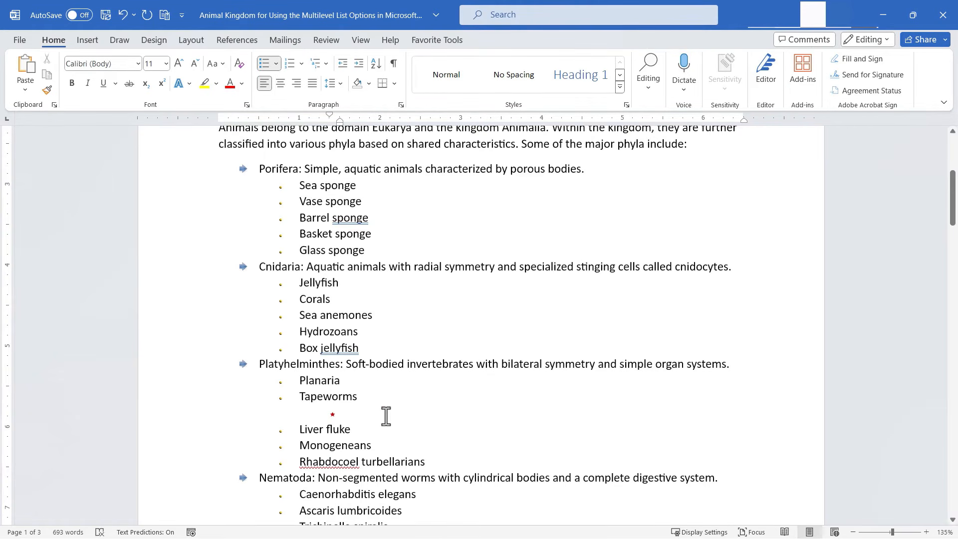
pyautogui.write('Gross!')
# Step: Select the whole list and review the current list in the multilevel list gallery
pyautogui.scroll(1, 381, 234)
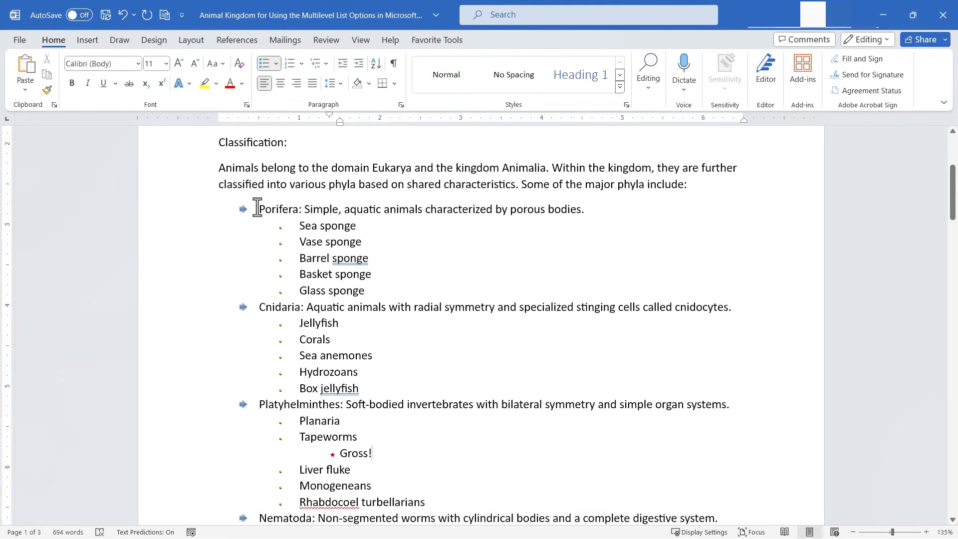
pyautogui.moveTo(257, 208); pyautogui.dragTo(328, 232)
pyautogui.click(330, 242)
pyautogui.tripleClick(309, 229)
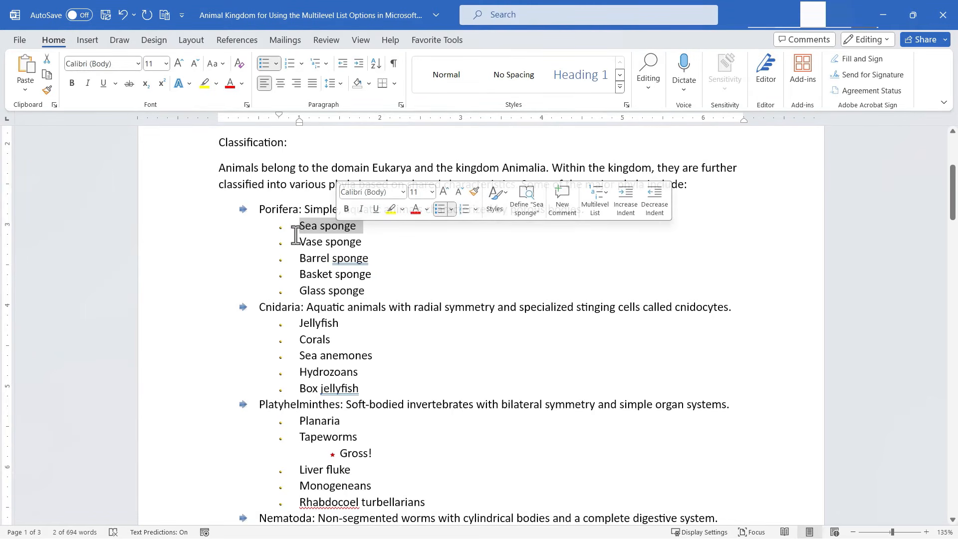
pyautogui.click(365, 287)
pyautogui.moveTo(262, 213); pyautogui.dragTo(407, 289)
pyautogui.scroll(15, 406, 289)
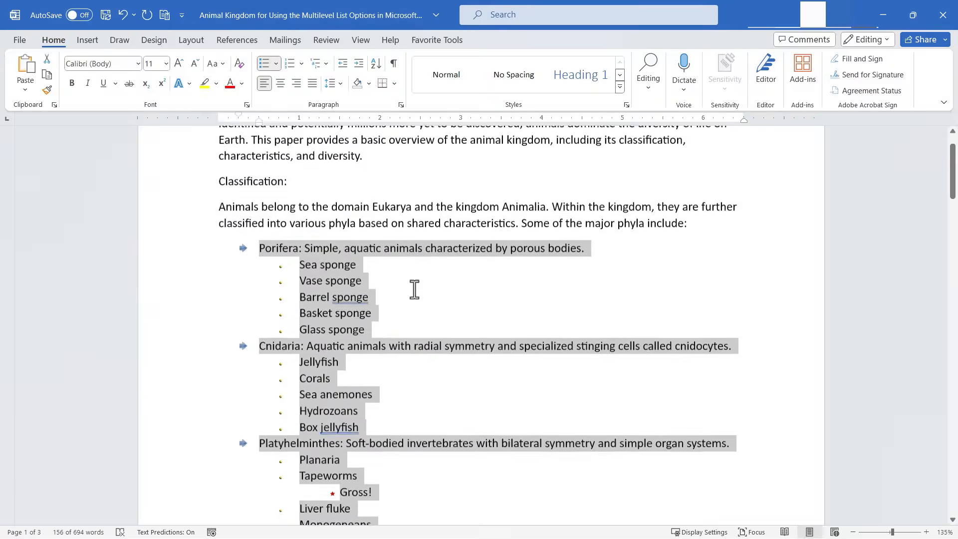
pyautogui.scroll(3, 413, 286)
pyautogui.scroll(-3, 412, 280)
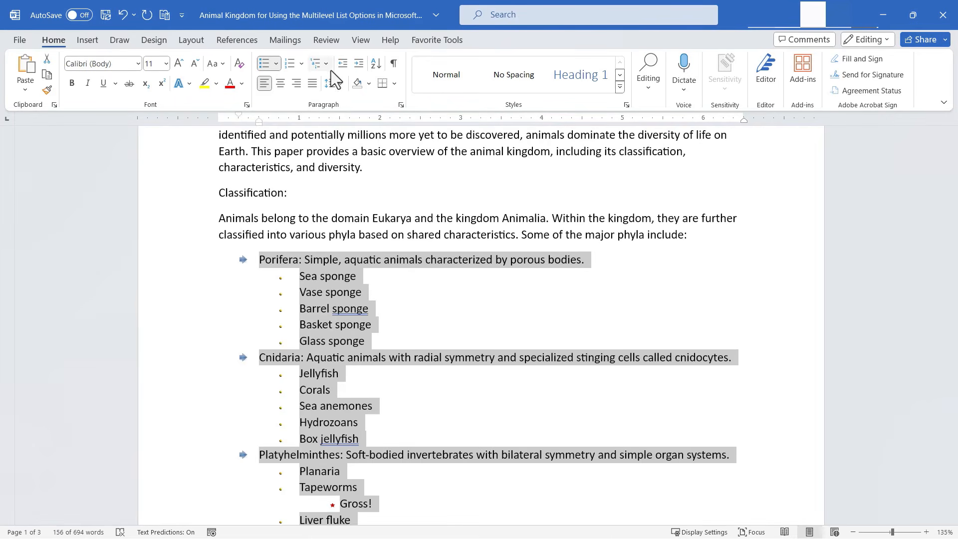
pyautogui.click(327, 64)
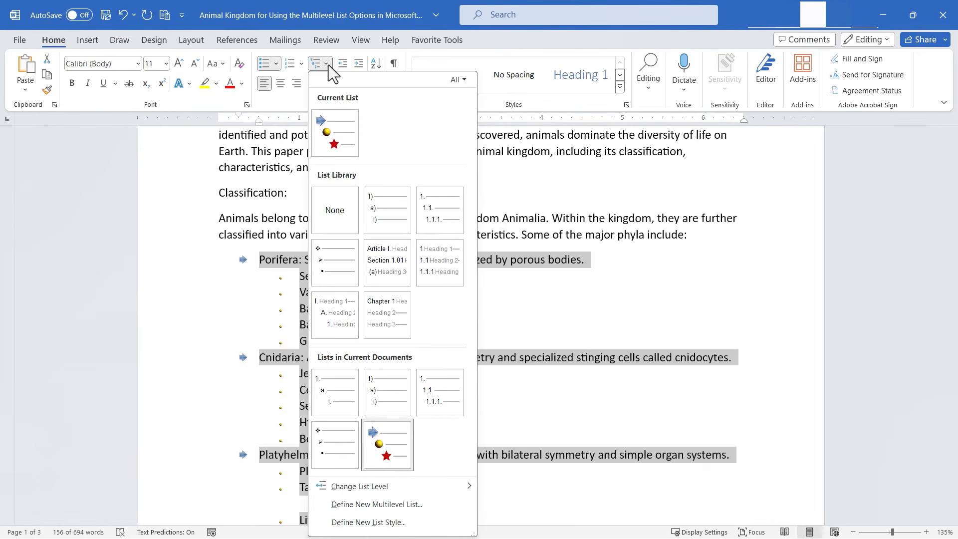
pyautogui.click(329, 67)
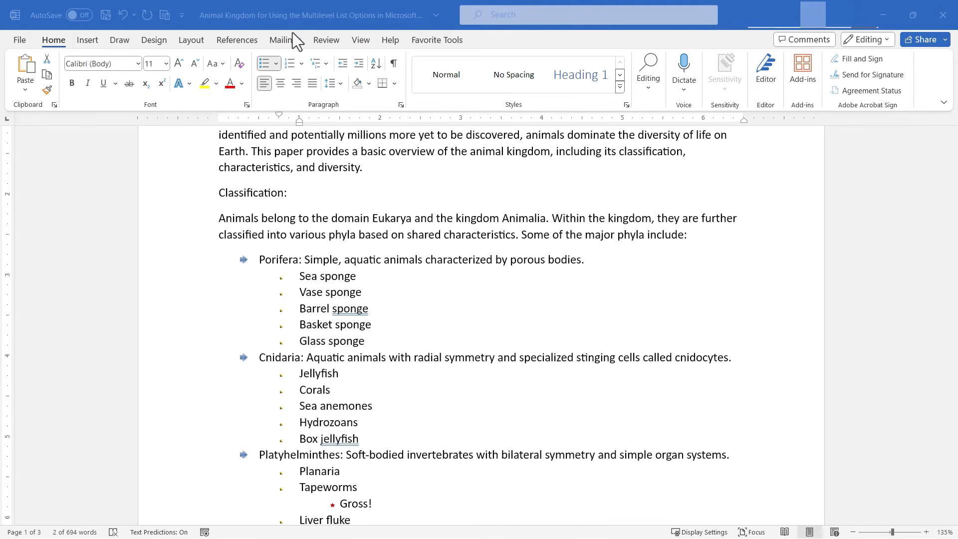
pyautogui.click(362, 40)
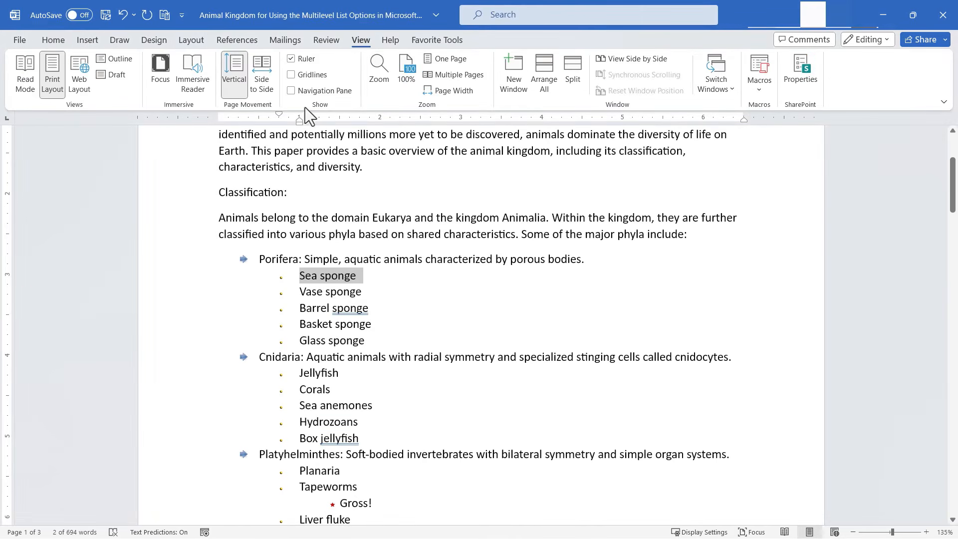
pyautogui.click(290, 59)
pyautogui.click(290, 58)
# Step: Shift the whole list's level-1 indent slightly right with the ruler's indent marker
pyautogui.moveTo(247, 259); pyautogui.dragTo(581, 534)
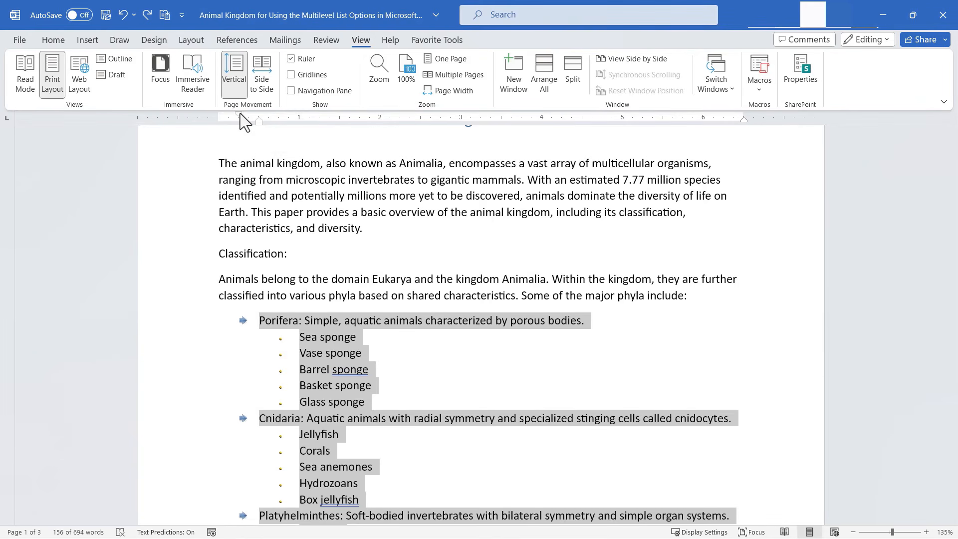
pyautogui.click(241, 113)
pyautogui.moveTo(239, 115); pyautogui.dragTo(247, 115)
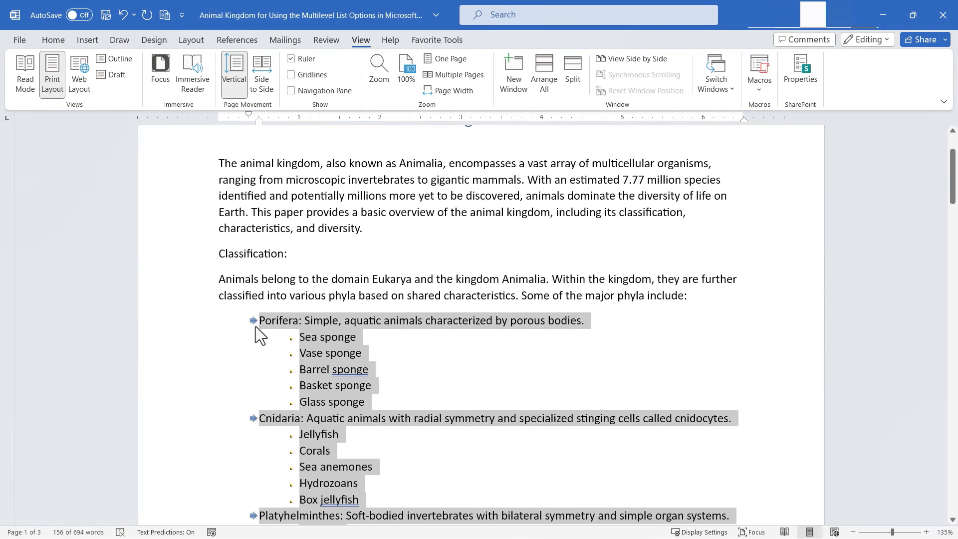
pyautogui.hotkey('ctrl', 'z')
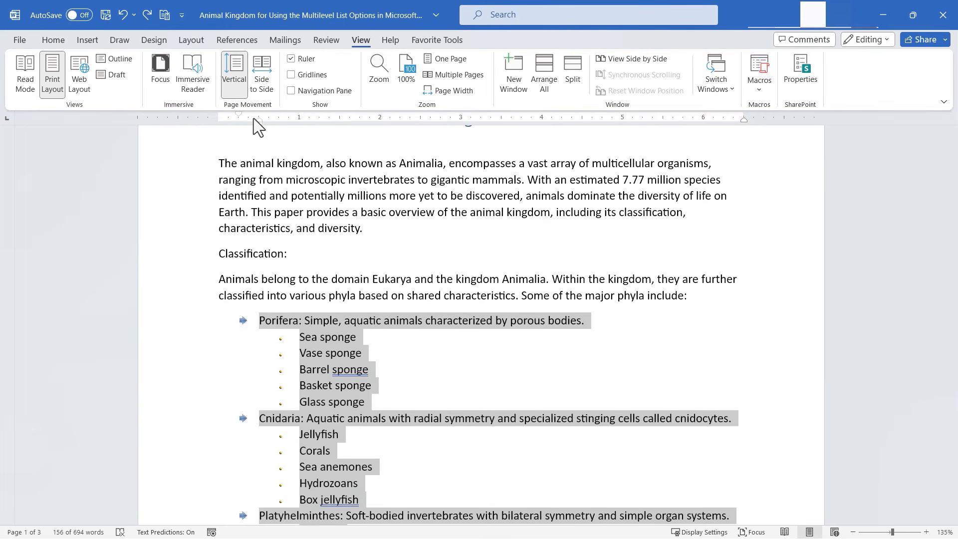
pyautogui.moveTo(242, 116)
pyautogui.mouseDown()
pyautogui.moveTo(183, 123)
pyautogui.moveTo(247, 121)
pyautogui.mouseUp()
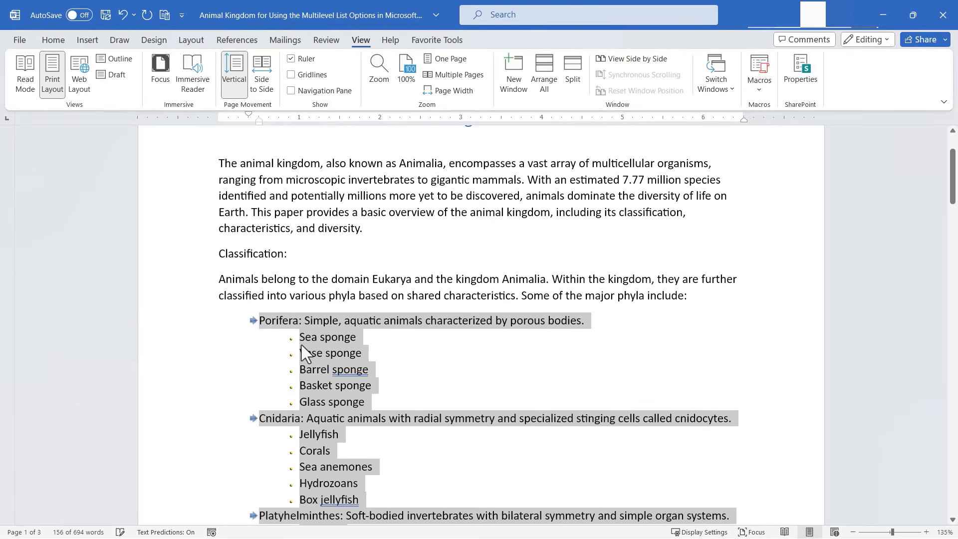
# Step: Move the bullets of Porifera's sub-items further left using the ruler's indent markers
pyautogui.click(290, 355)
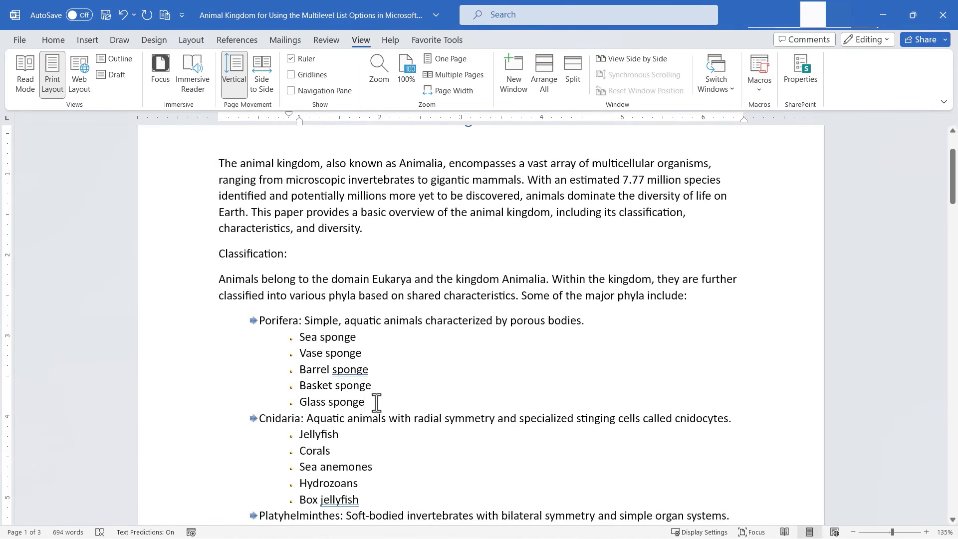
pyautogui.moveTo(377, 402); pyautogui.dragTo(299, 344)
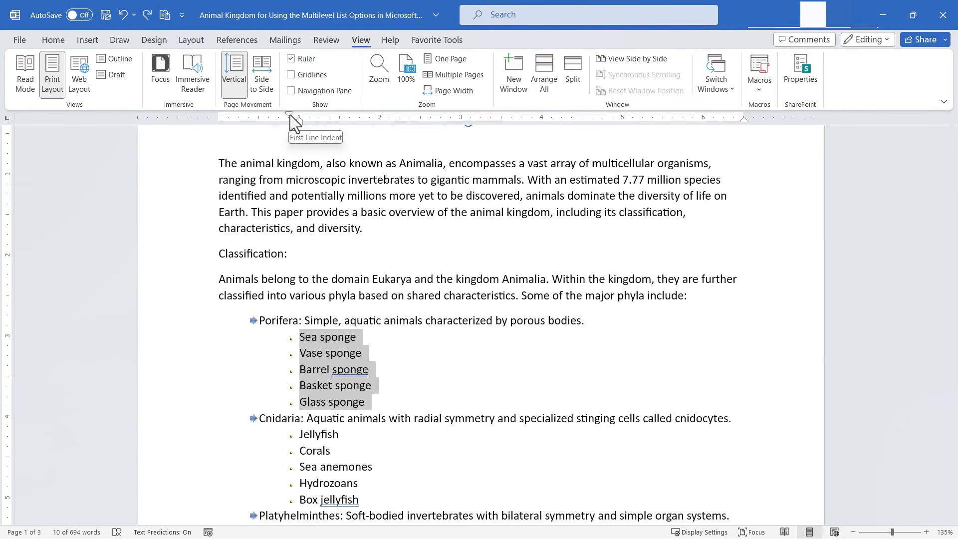
pyautogui.moveTo(290, 116); pyautogui.dragTo(296, 128)
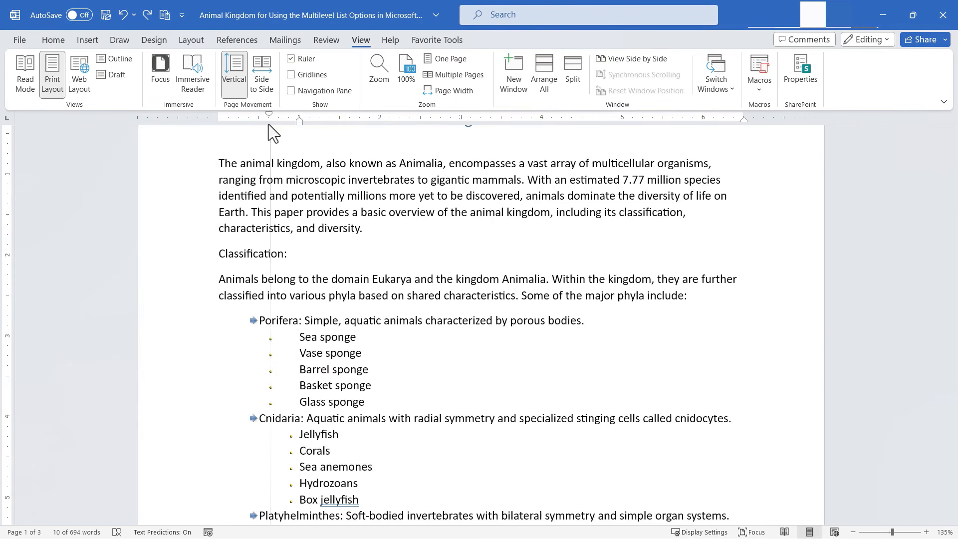
pyautogui.moveTo(268, 125); pyautogui.dragTo(278, 128)
pyautogui.click(420, 352)
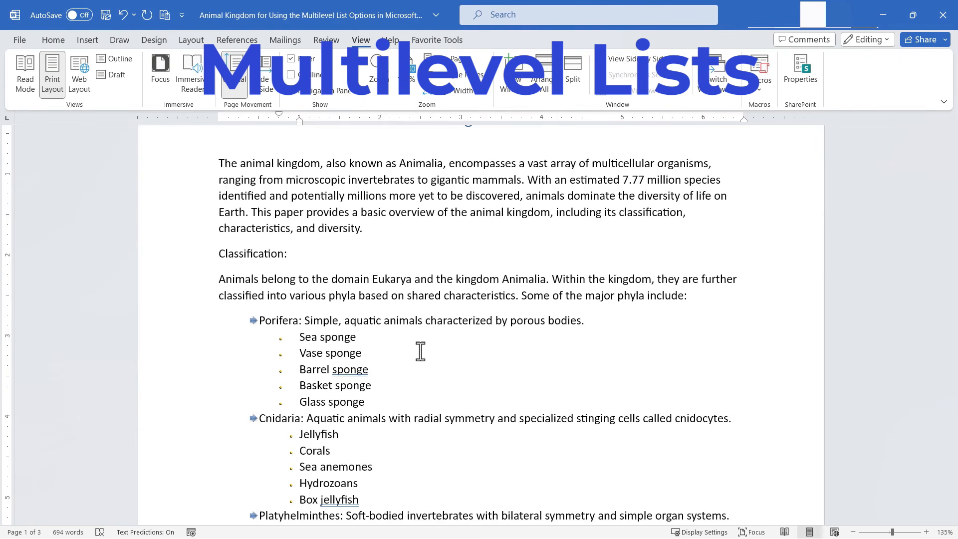
# Step: Select the Porifera item with its sub-items and open the multilevel list gallery
pyautogui.click(53, 40)
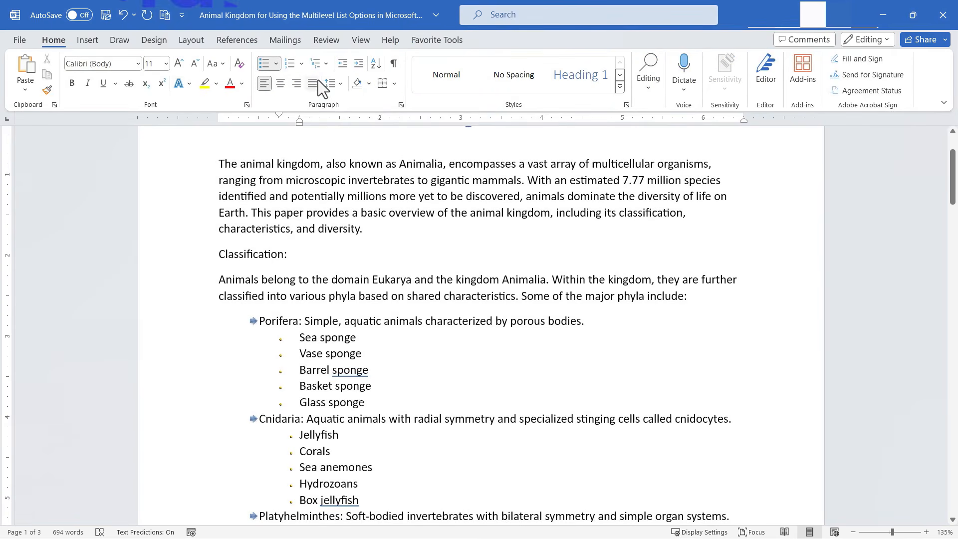
pyautogui.moveTo(366, 403); pyautogui.dragTo(259, 321)
pyautogui.click(327, 64)
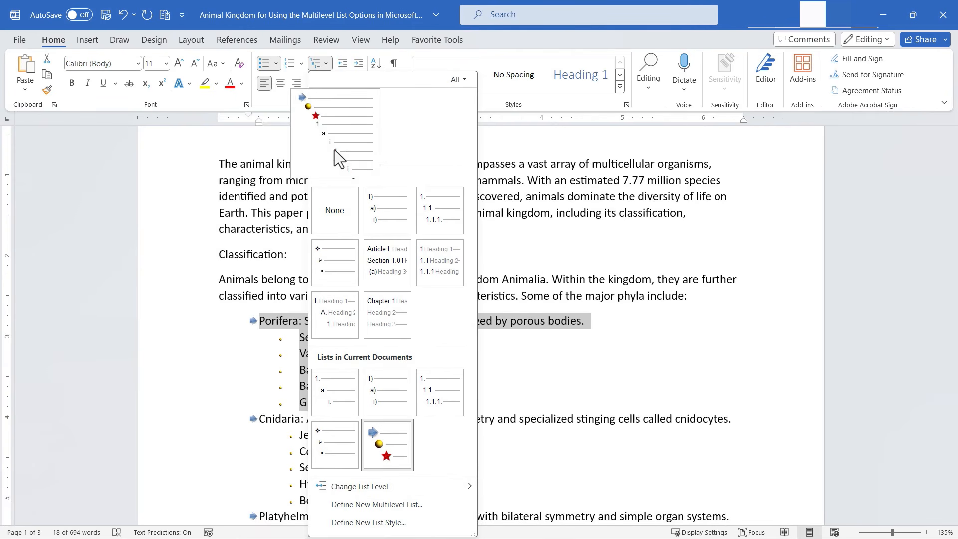
pyautogui.moveTo(343, 148)
pyautogui.click(155, 161)
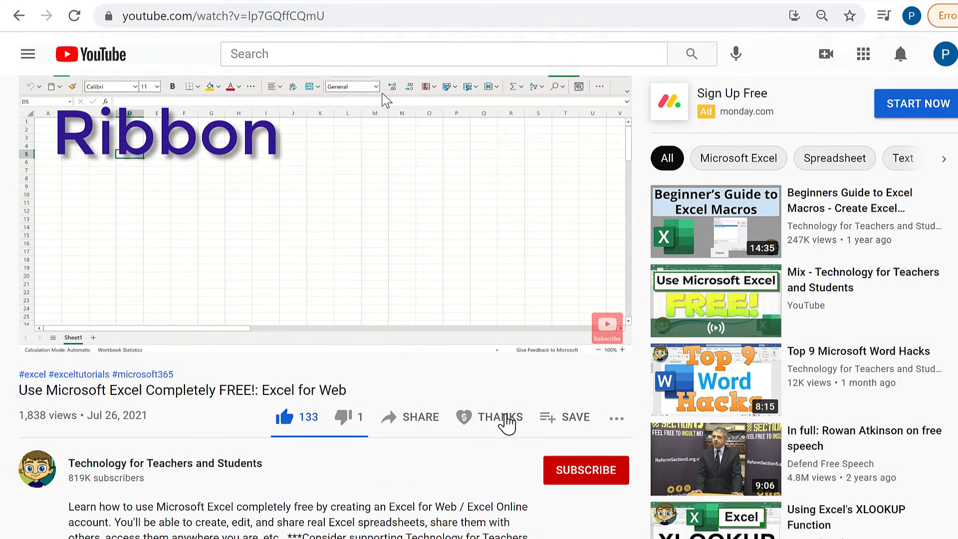
pyautogui.click(505, 423)
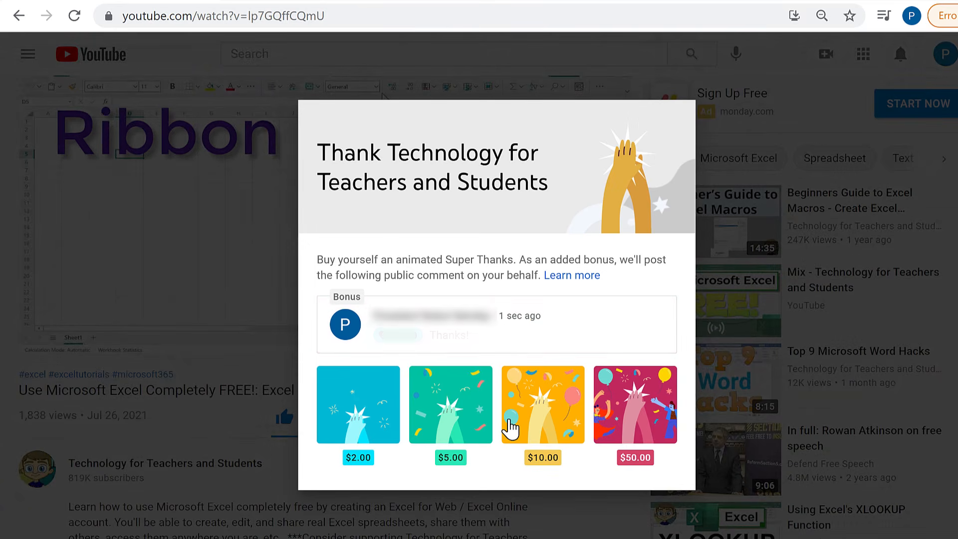